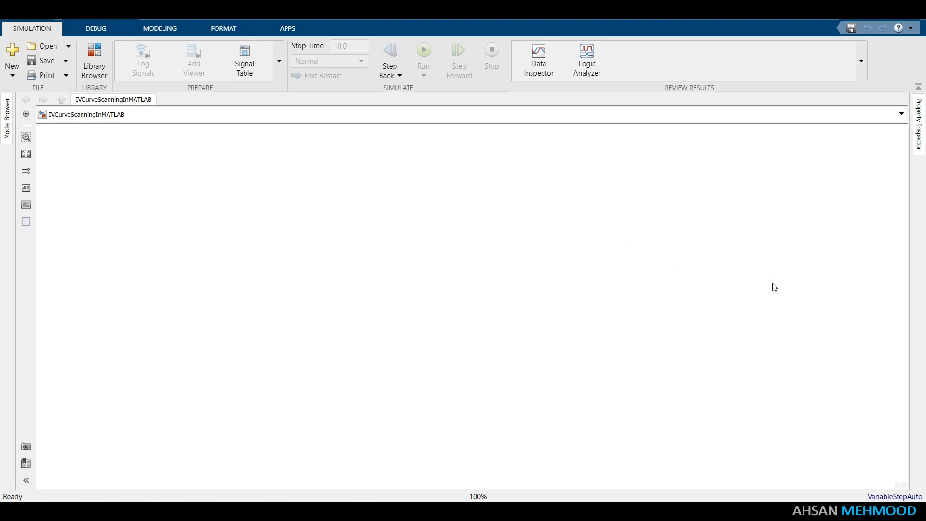
Step: Find the PV Array and Constant blocks in the library and add both to the IVCurveScanningInMATLAB model
{"action": "left_click", "coordinate": [99, 75]}
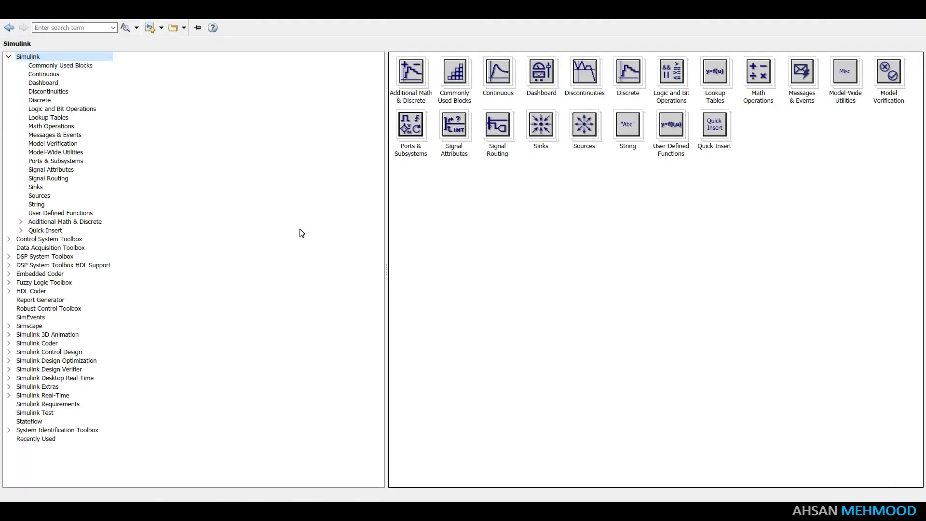
{"action": "type", "text": "pv array"}
{"action": "key", "text": "Return"}
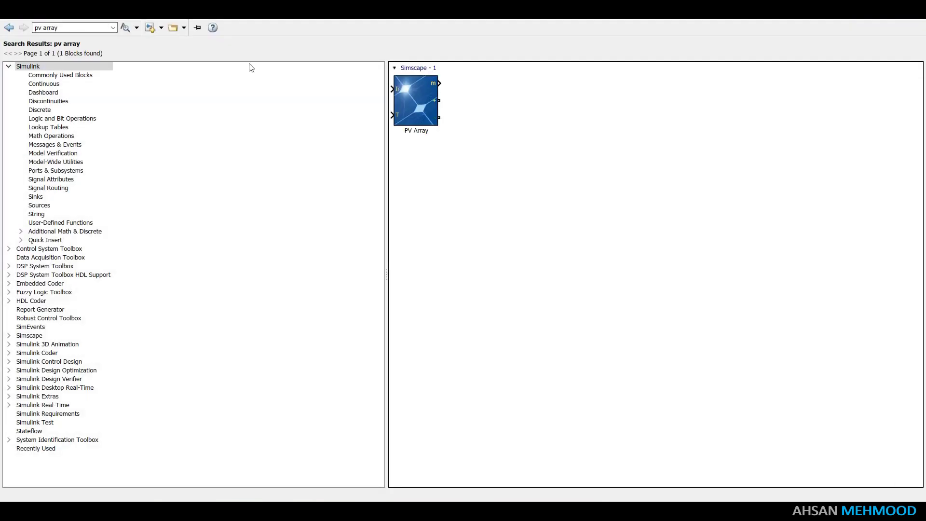
{"action": "triple_click", "coordinate": [62, 27]}
{"action": "type", "text": "constant"}
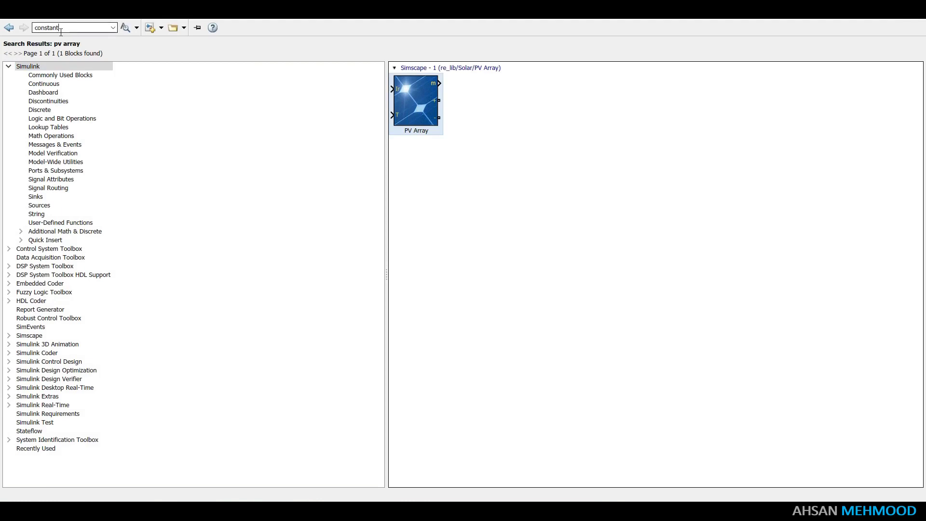
{"action": "left_click", "coordinate": [126, 30]}
{"action": "right_click", "coordinate": [430, 85]}
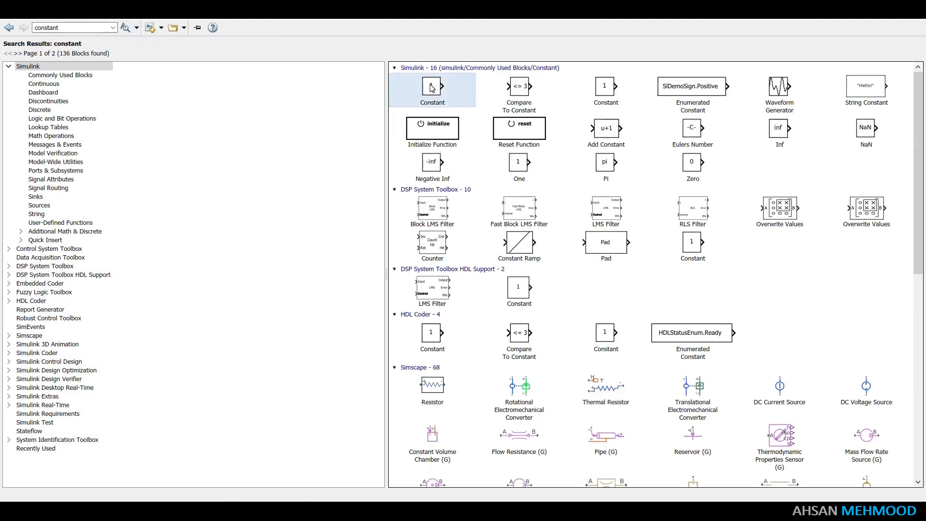
{"action": "left_click", "coordinate": [461, 91]}
Step: Find the Simscape power electronics Diode block in the library and add it to the model
{"action": "double_click", "coordinate": [77, 29]}
{"action": "type", "text": "diode"}
{"action": "left_click", "coordinate": [80, 36]}
{"action": "left_click", "coordinate": [126, 27]}
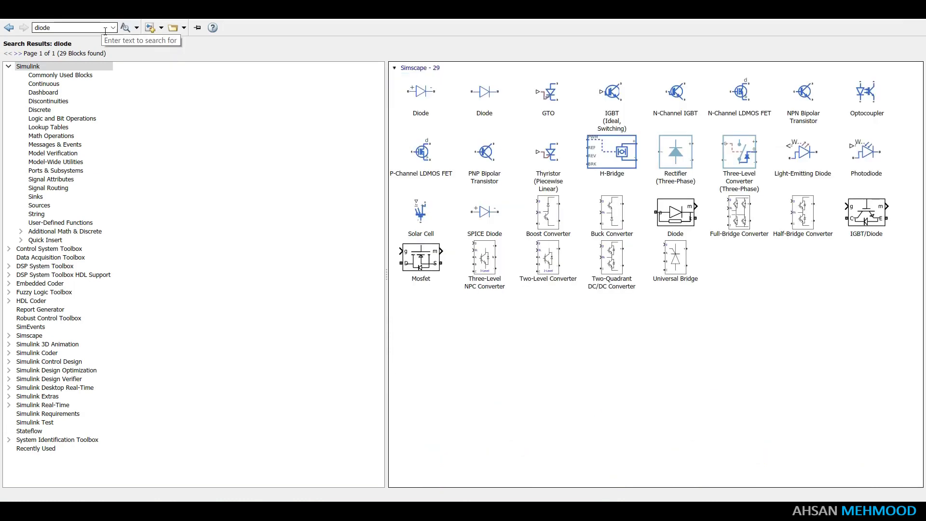
{"action": "left_click", "coordinate": [668, 222]}
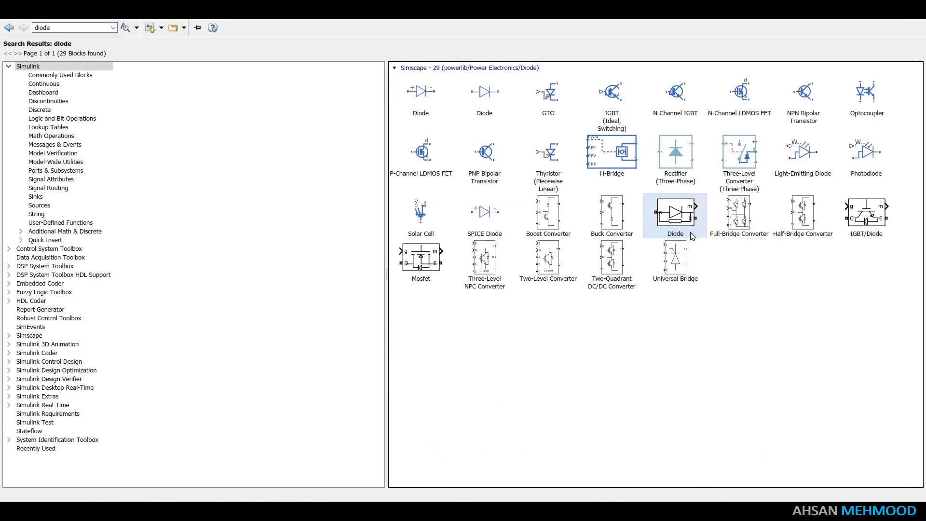
Step: Add a Voltage Measurement block and a Current Measurement block from the library to the model
{"action": "double_click", "coordinate": [75, 29]}
{"action": "type", "text": "voltage measurement"}
{"action": "key", "text": "Return"}
{"action": "left_click", "coordinate": [420, 92]}
{"action": "triple_click", "coordinate": [100, 30]}
{"action": "type", "text": "current measurement"}
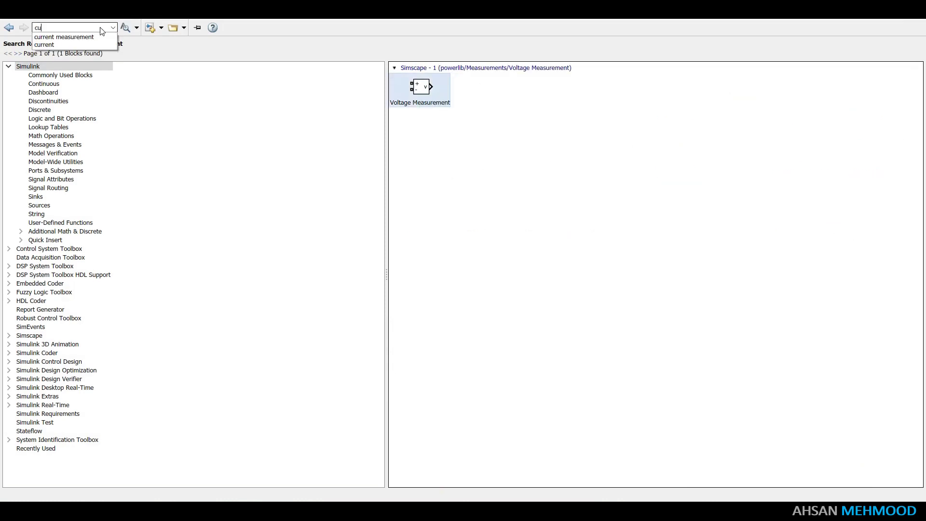
{"action": "key", "text": "Return"}
Step: Add a Product block and an XY Graph block from the library to the model
{"action": "key", "text": "Return"}
{"action": "triple_click", "coordinate": [96, 29]}
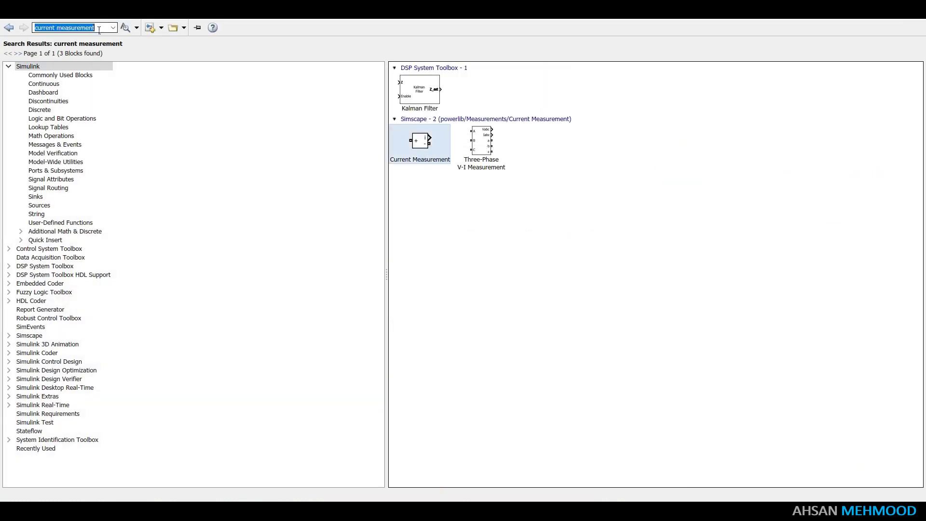
{"action": "type", "text": "product"}
{"action": "key", "text": "Return"}
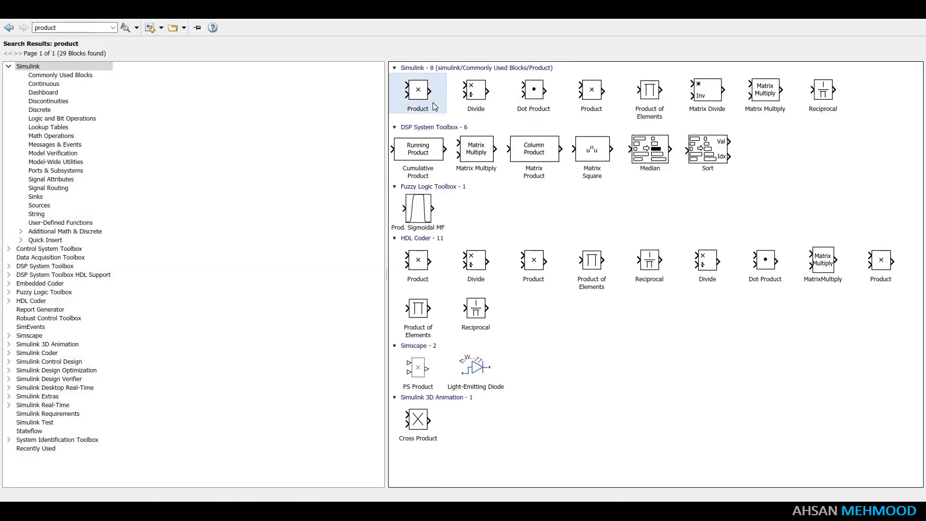
{"action": "triple_click", "coordinate": [89, 29]}
{"action": "type", "text": "xy graph"}
Step: Add a Scope block and a Series RLC Branch block from the library to the model
{"action": "key", "text": "Return"}
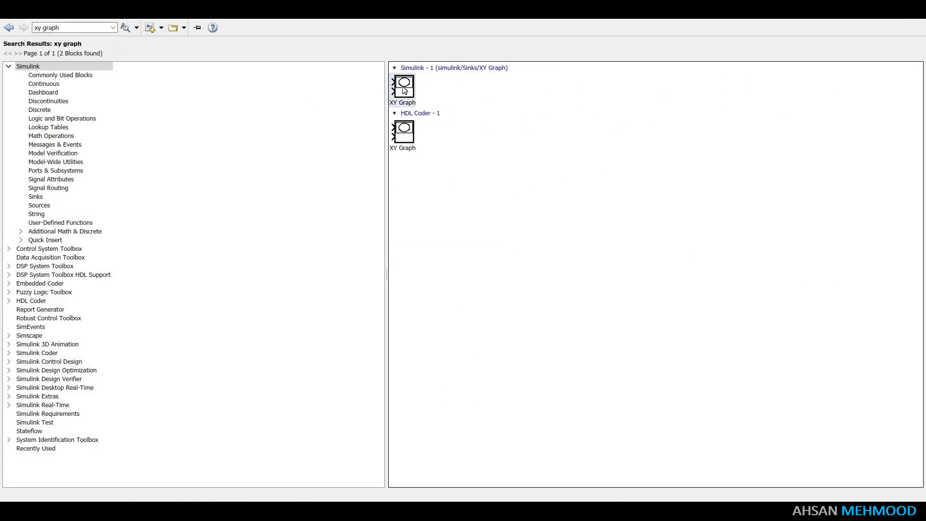
{"action": "triple_click", "coordinate": [82, 29]}
{"action": "type", "text": "scope"}
{"action": "key", "text": "Return"}
{"action": "triple_click", "coordinate": [83, 29]}
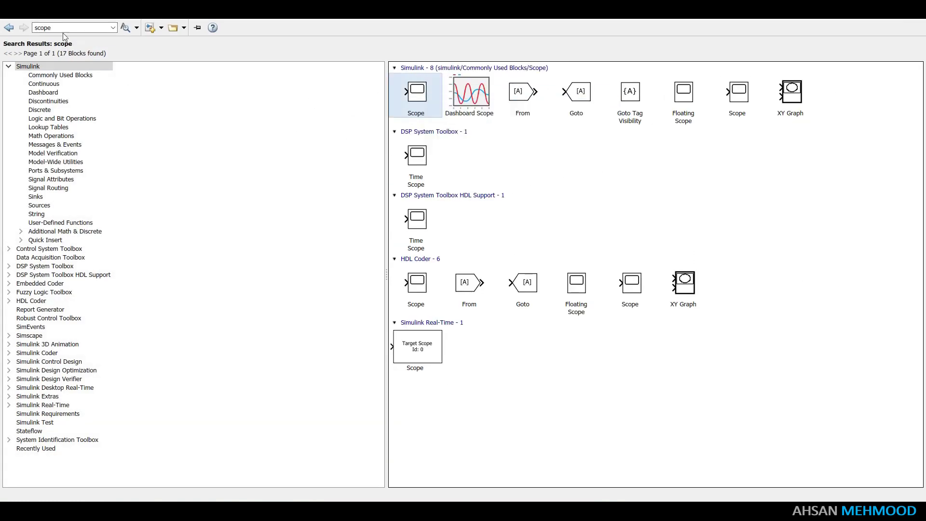
{"action": "type", "text": "series rlc branch"}
Step: Find the Simscape electrical Ground block in the library and add it to the model
{"action": "key", "text": "Return"}
{"action": "triple_click", "coordinate": [88, 29]}
{"action": "type", "text": "ground"}
{"action": "key", "text": "Return"}
{"action": "left_click", "coordinate": [734, 231]}
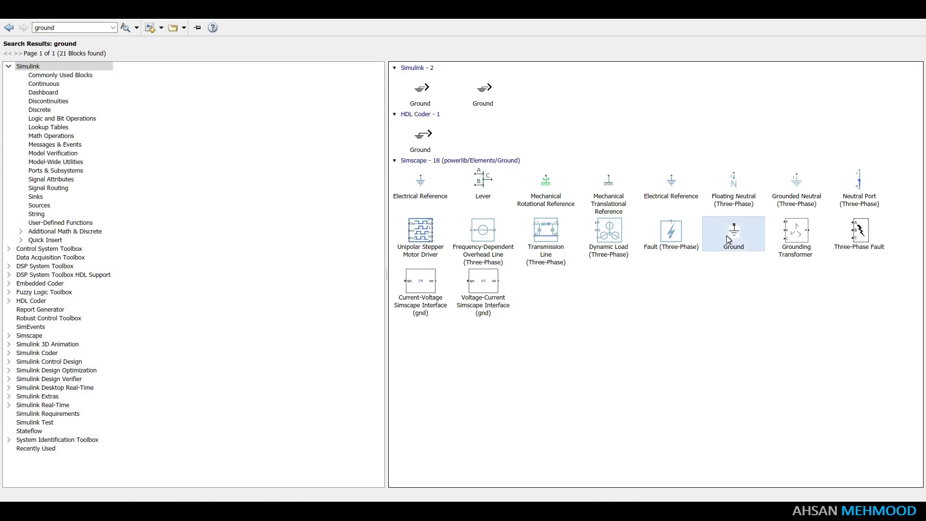
Step: Add the powergui block from the library to the model and close the library browser
{"action": "triple_click", "coordinate": [68, 30]}
{"action": "type", "text": "power"}
{"action": "left_click", "coordinate": [65, 36]}
{"action": "right_click", "coordinate": [412, 95]}
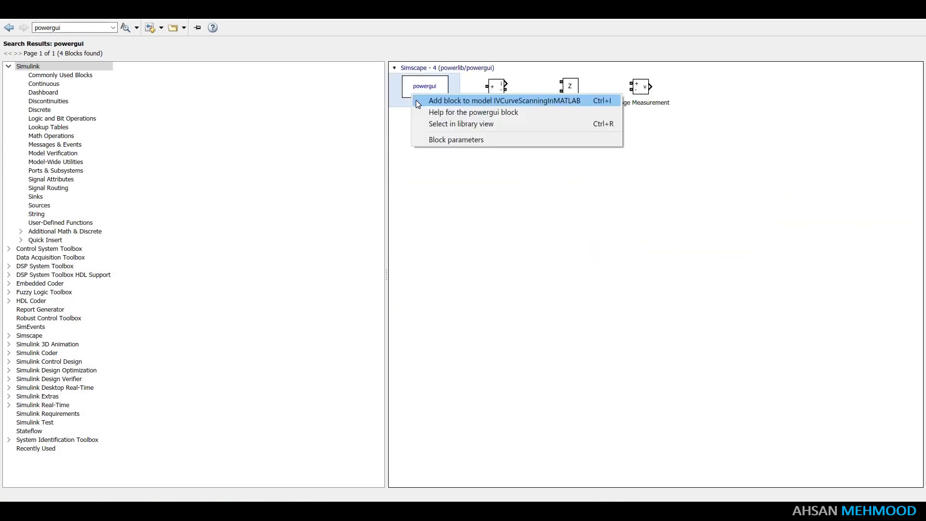
{"action": "left_click", "coordinate": [416, 100]}
{"action": "left_click", "coordinate": [906, 21]}
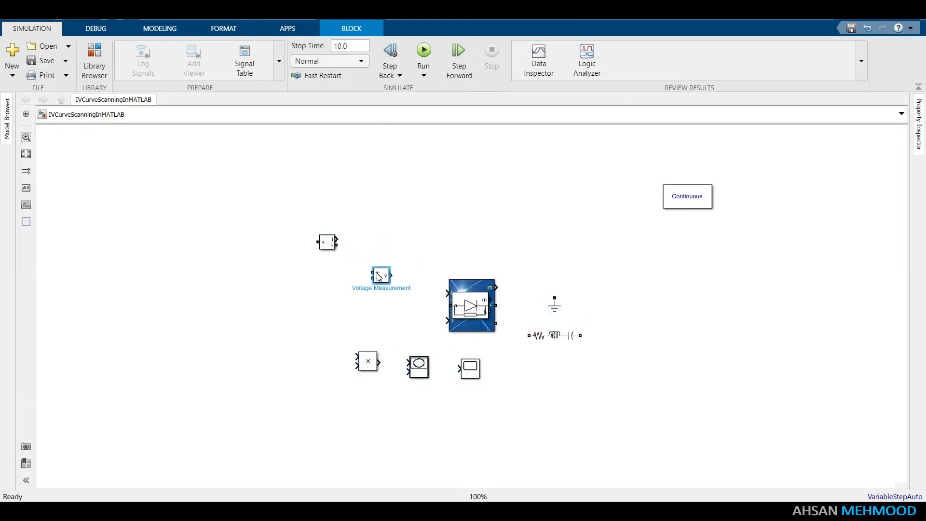
Step: Spread the stacked blocks over the canvas, with the PV Array at the far left and the Constant beside its irradiance input
{"action": "left_click_drag", "start_coordinate": [470, 305], "coordinate": [145, 265]}
{"action": "left_click", "coordinate": [192, 275]}
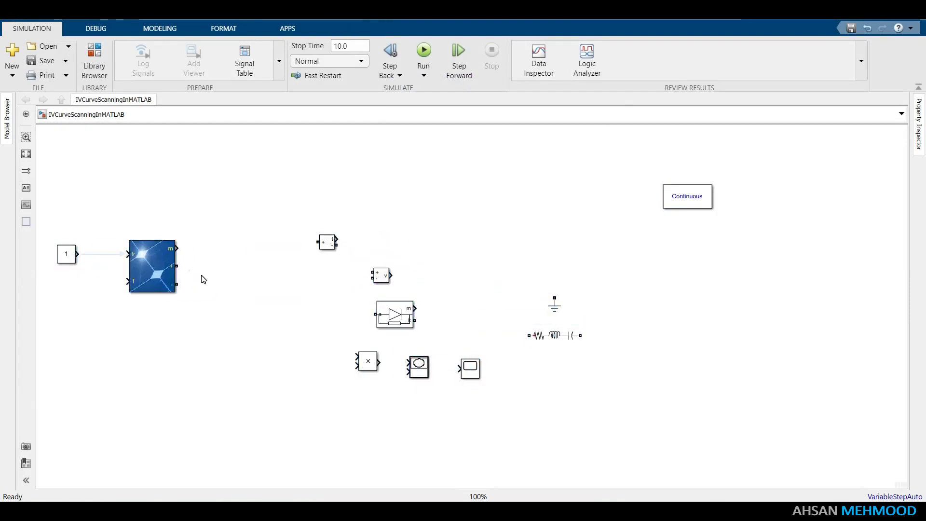
Step: Choose Kyocera Solar KC200GT as the PV Array's module and apply the change
{"action": "left_click", "coordinate": [159, 272]}
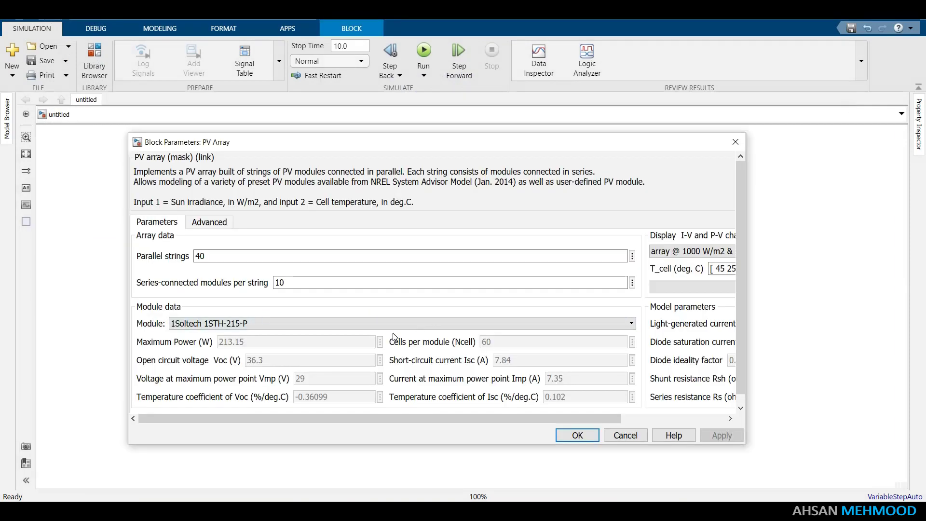
{"action": "left_click", "coordinate": [410, 324]}
{"action": "key", "text": "k"}
{"action": "key", "text": "k"}
{"action": "key", "text": "k"}
{"action": "key", "text": "k"}
{"action": "key", "text": "k"}
{"action": "key", "text": "k"}
{"action": "key", "text": "k"}
{"action": "key", "text": "k"}
{"action": "key", "text": "k"}
{"action": "key", "text": "k"}
{"action": "key", "text": "k"}
{"action": "key", "text": "k"}
{"action": "key", "text": "k"}
{"action": "key", "text": "k"}
{"action": "key", "text": "k"}
{"action": "key", "text": "k"}
{"action": "key", "text": "k"}
{"action": "key", "text": "k"}
{"action": "key", "text": "k"}
{"action": "key", "text": "k"}
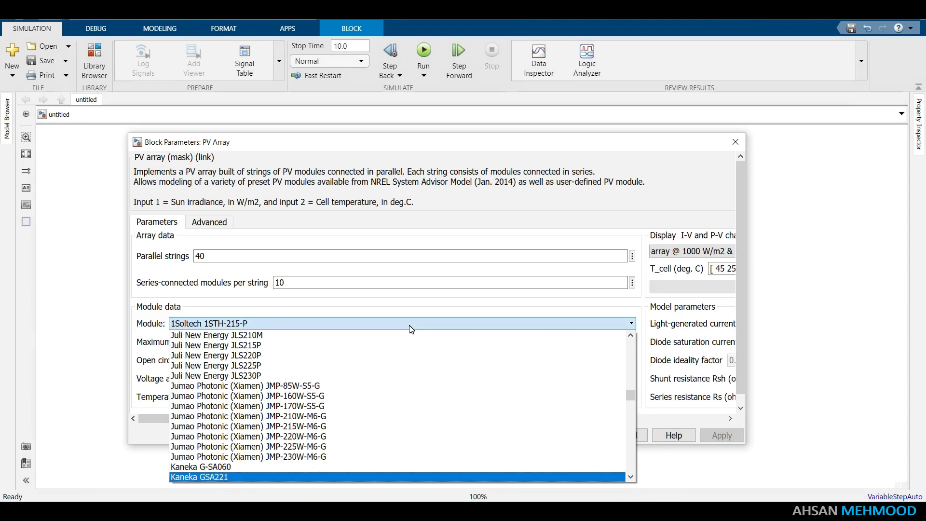
{"action": "key", "text": "Down"}
{"action": "key", "text": "Down"}
{"action": "key", "text": "Down"}
{"action": "key", "text": "Down"}
{"action": "key", "text": "Down"}
{"action": "key", "text": "Down"}
{"action": "key", "text": "Down"}
{"action": "key", "text": "Down"}
{"action": "key", "text": "Down"}
{"action": "key", "text": "Down"}
{"action": "key", "text": "Down"}
{"action": "key", "text": "Down"}
{"action": "key", "text": "Down"}
{"action": "key", "text": "Down"}
{"action": "key", "text": "Down"}
{"action": "key", "text": "Down"}
{"action": "key", "text": "Down"}
{"action": "key", "text": "Down"}
{"action": "key", "text": "Down"}
{"action": "key", "text": "Down"}
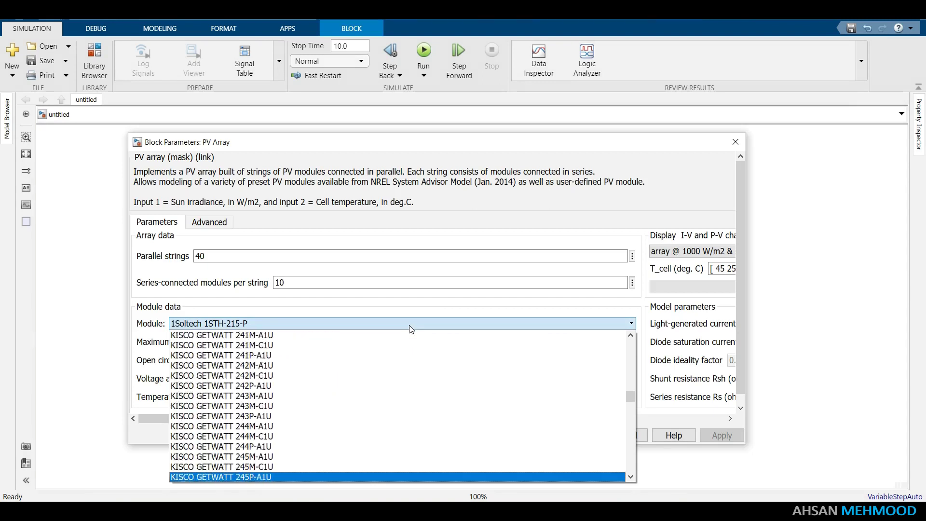
{"action": "key", "text": "Down"}
{"action": "key", "text": "Down"}
{"action": "key", "text": "Down"}
{"action": "key", "text": "Down"}
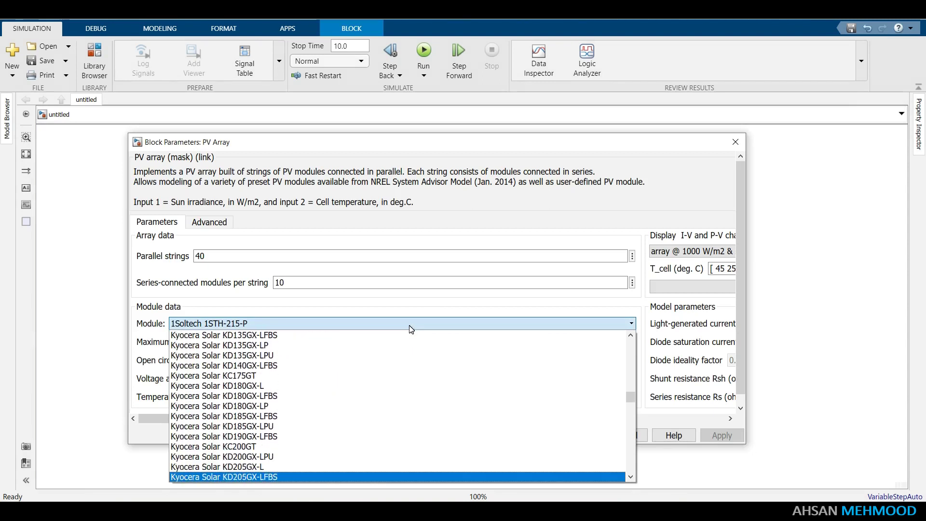
{"action": "key", "text": "Up"}
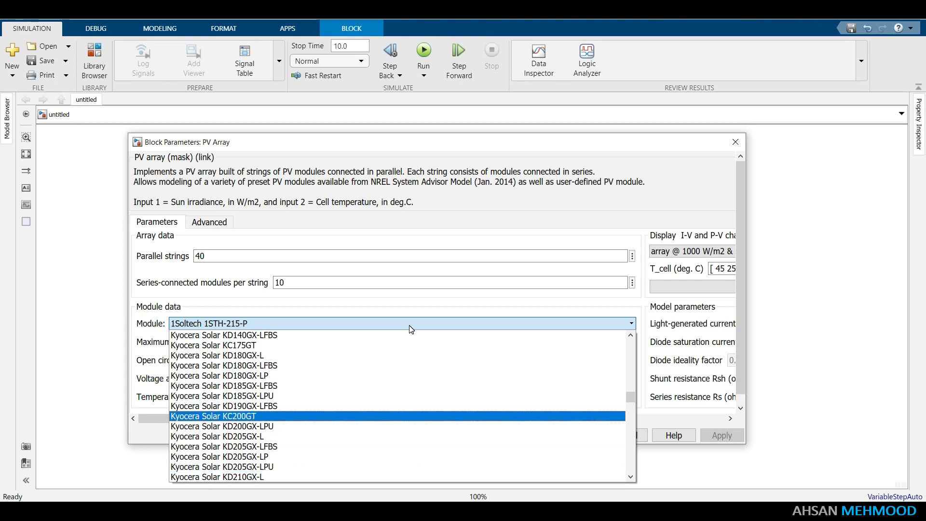
{"action": "key", "text": "Return"}
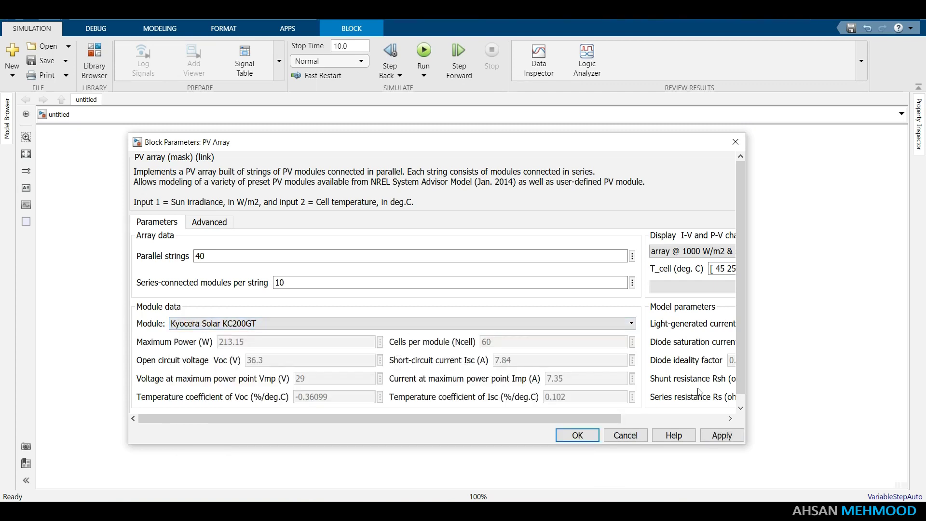
{"action": "left_click", "coordinate": [722, 435]}
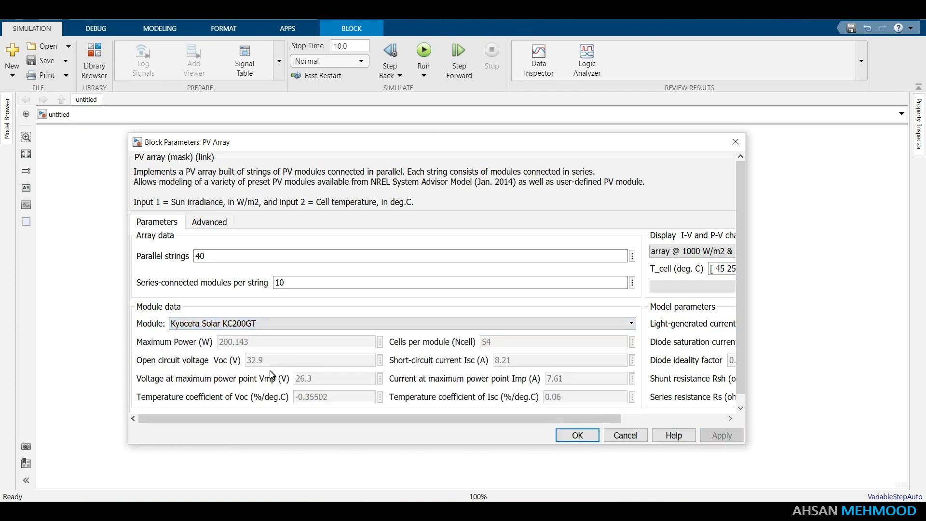
Step: Set the PV Array's parallel strings to 1 and series-connected modules per string to 1
{"action": "double_click", "coordinate": [212, 259]}
{"action": "type", "text": "1"}
{"action": "key", "text": "Tab"}
{"action": "key", "text": "Tab"}
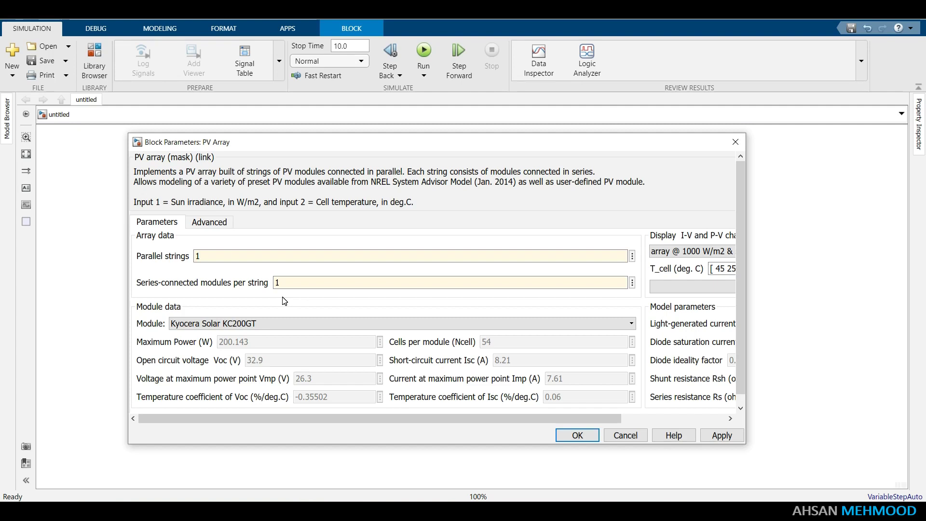
Step: Set the PV Array to 3 parallel strings and 4 series-connected modules per string, and accept the parameters
{"action": "double_click", "coordinate": [214, 262]}
{"action": "type", "text": "3"}
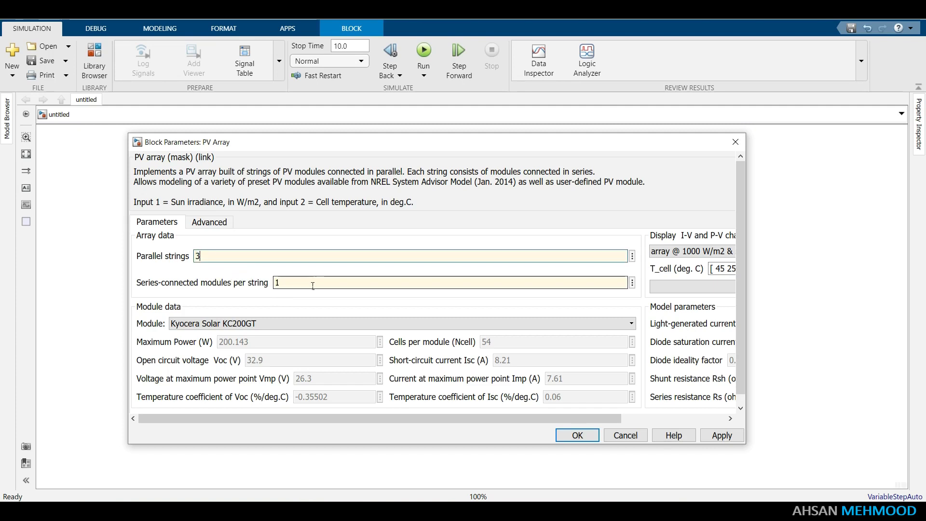
{"action": "double_click", "coordinate": [303, 291]}
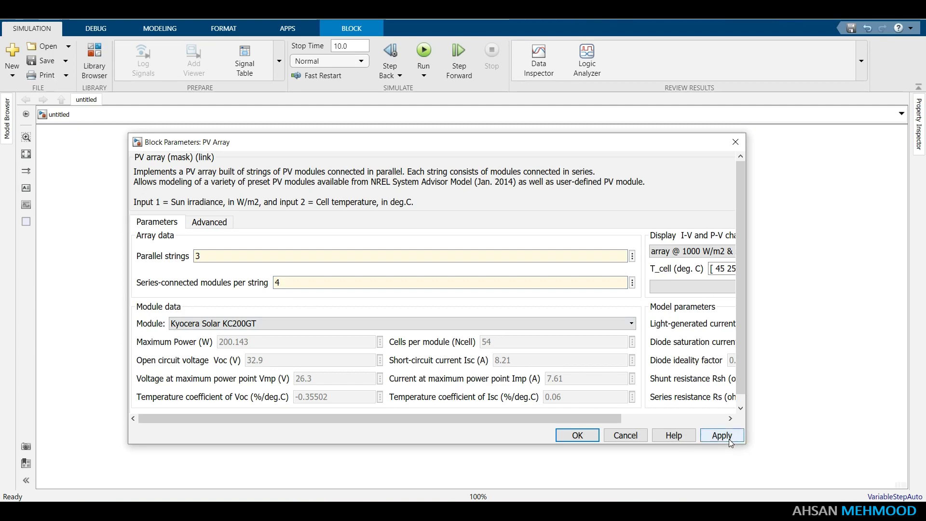
{"action": "left_click", "coordinate": [578, 436]}
{"action": "left_click", "coordinate": [356, 283]}
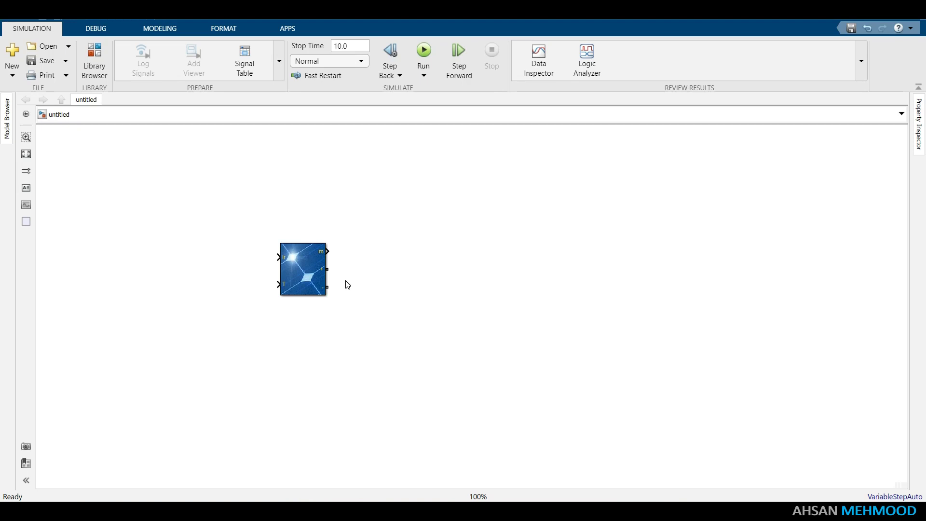
Step: Reopen the PV Array's parameters and set both parallel strings and series-connected modules per string to 1
{"action": "left_click", "coordinate": [320, 277]}
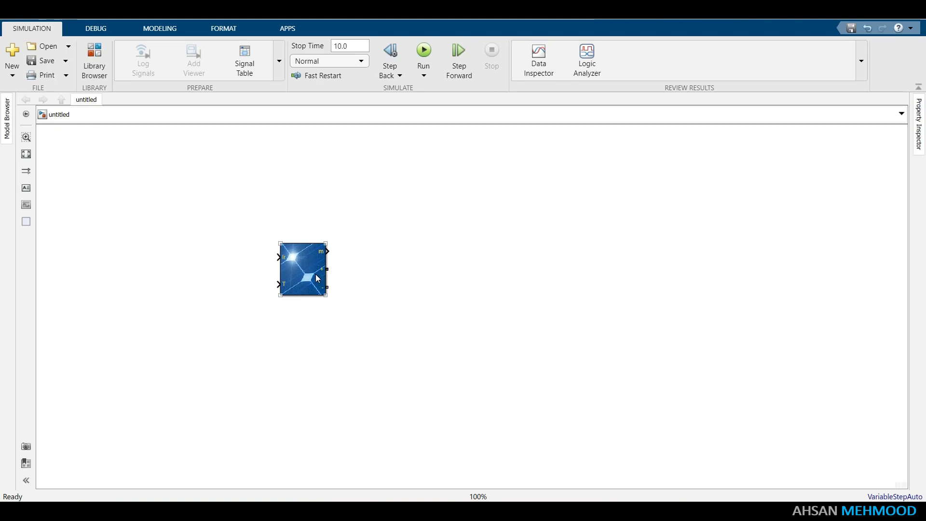
{"action": "double_click", "coordinate": [318, 278]}
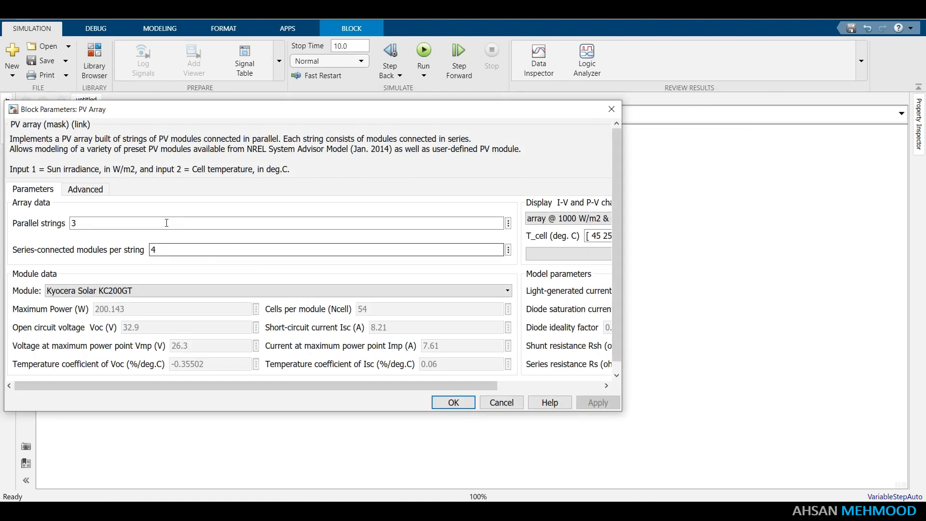
{"action": "left_click_drag", "start_coordinate": [248, 109], "coordinate": [359, 146]}
{"action": "double_click", "coordinate": [215, 261]}
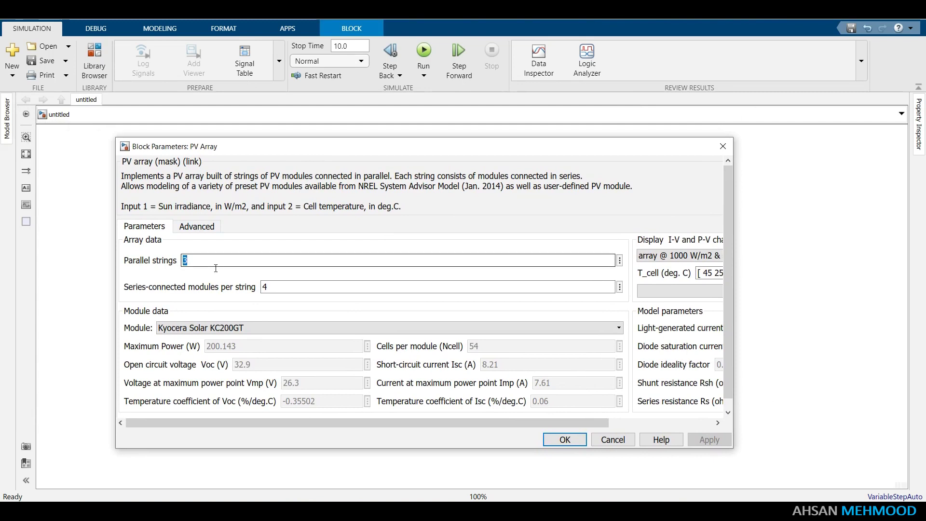
{"action": "type", "text": "1"}
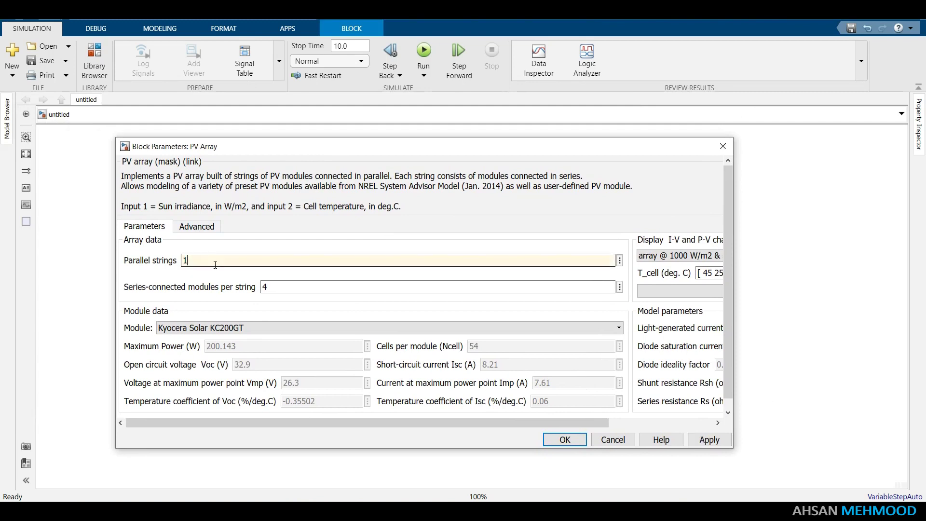
{"action": "double_click", "coordinate": [295, 287]}
{"action": "type", "text": "1"}
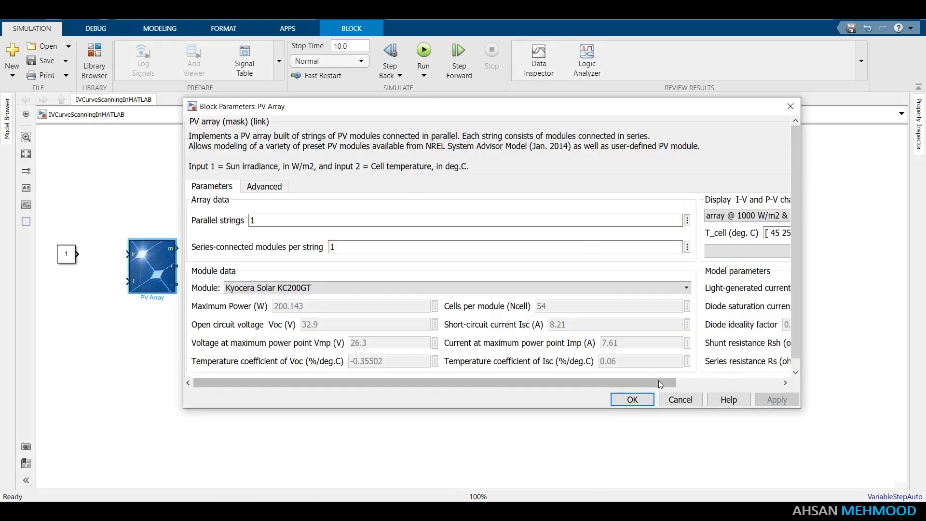
Step: Plot the PV Array's I-V and P-V characteristics, examine the maximum power points, and close the plot and the block parameters
{"action": "left_click_drag", "start_coordinate": [635, 383], "coordinate": [739, 385]}
{"action": "left_click", "coordinate": [685, 251]}
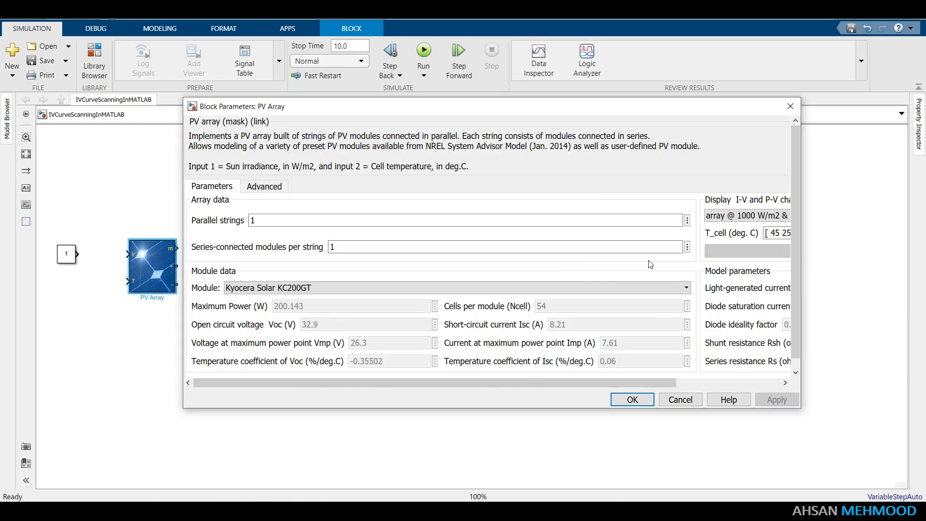
{"action": "key", "text": "super+Up"}
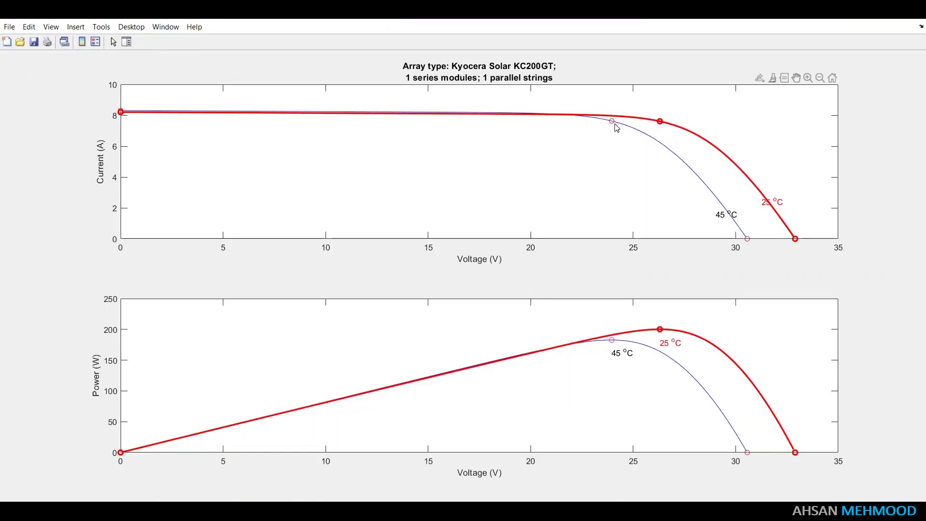
{"action": "left_click", "coordinate": [660, 122]}
{"action": "left_click", "coordinate": [913, 9]}
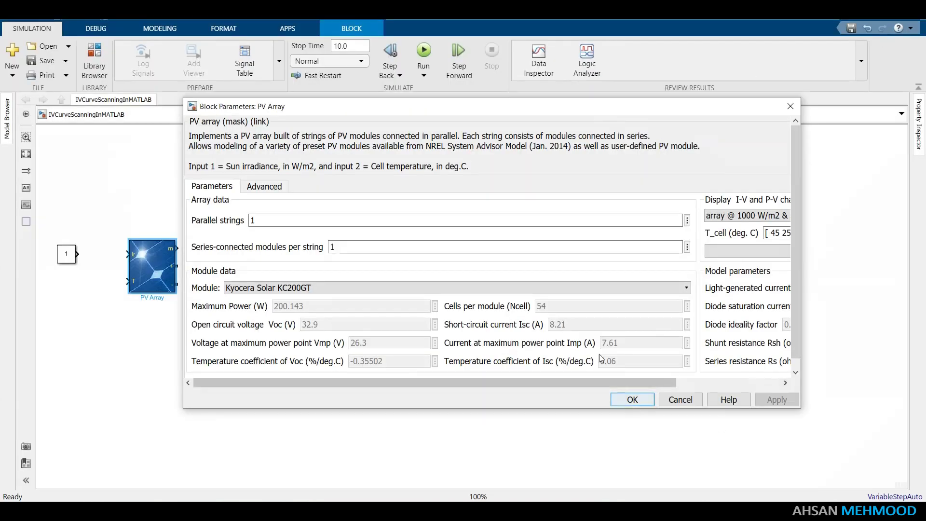
{"action": "left_click", "coordinate": [632, 400]}
Step: Connect the Constant to the PV Array's irradiance input and place a copy of it beside the temperature input
{"action": "left_click_drag", "start_coordinate": [70, 253], "coordinate": [96, 282]}
{"action": "key", "text": "ctrl+c"}
{"action": "key", "text": "ctrl+v"}
{"action": "key", "text": "ctrl+v"}
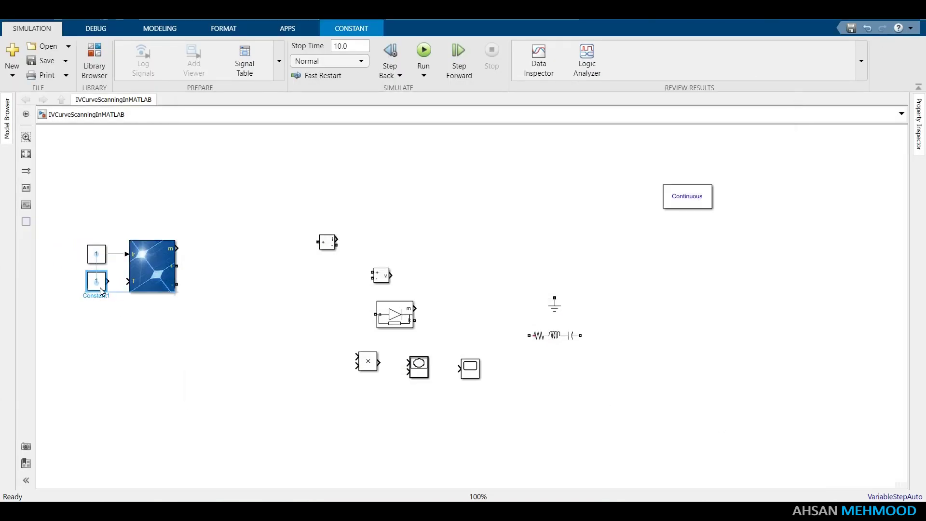
Step: Set the Constant feeding the PV Array's irradiance input to 1000
{"action": "left_click", "coordinate": [94, 251]}
{"action": "double_click", "coordinate": [94, 251]}
{"action": "left_click", "coordinate": [182, 265]}
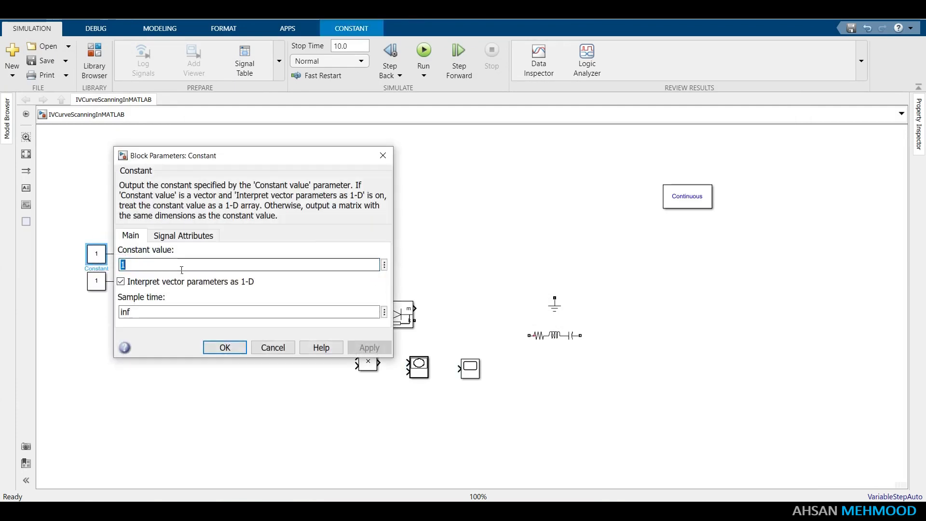
{"action": "type", "text": "000"}
{"action": "left_click", "coordinate": [356, 348]}
{"action": "left_click", "coordinate": [218, 348]}
Step: Set the Constant feeding the PV Array's temperature input to 25 and save the model
{"action": "double_click", "coordinate": [96, 280]}
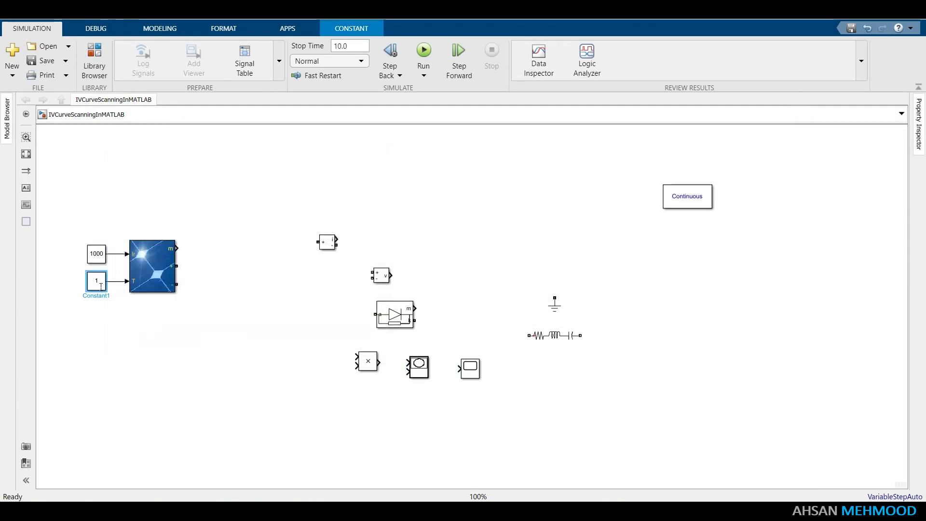
{"action": "double_click", "coordinate": [163, 292]}
{"action": "type", "text": "25"}
{"action": "left_click", "coordinate": [370, 375]}
{"action": "left_click", "coordinate": [225, 374]}
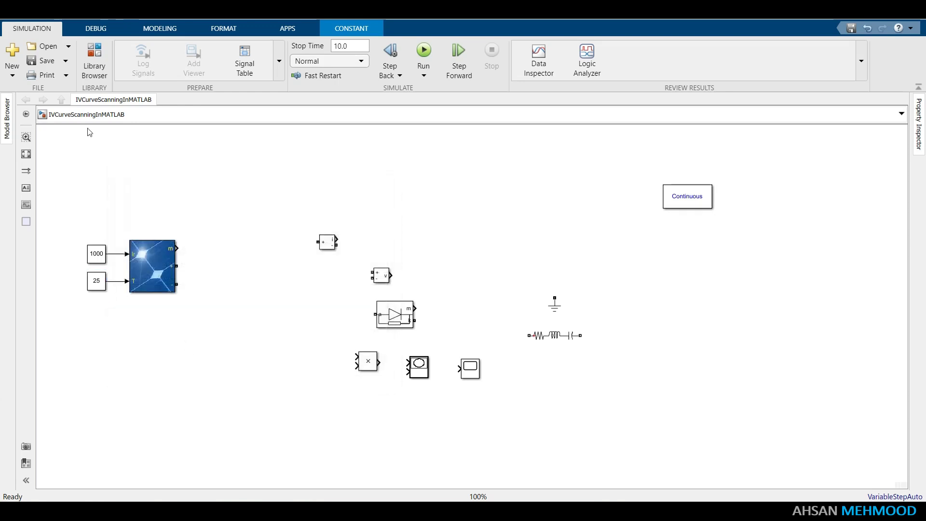
{"action": "left_click", "coordinate": [47, 61]}
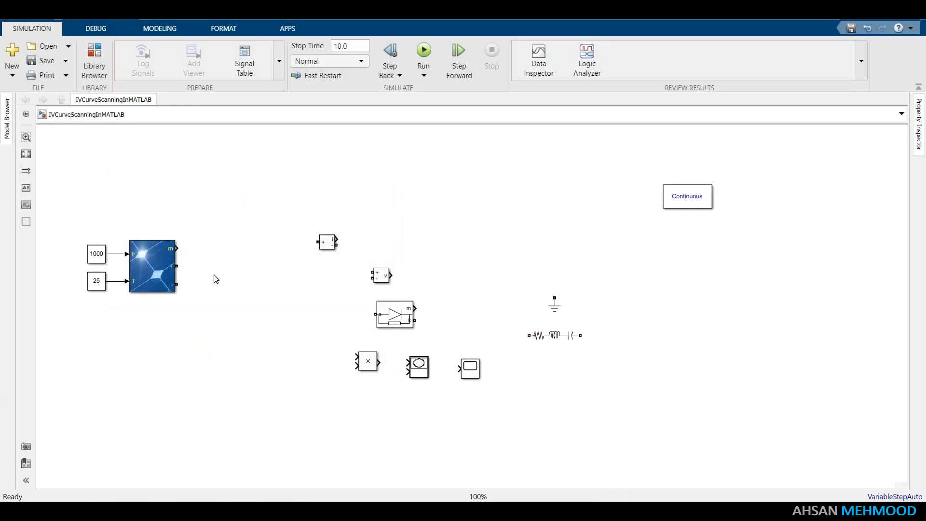
Step: Place the Diode vertically across the PV Array's positive and negative terminals and turn off its measurement port
{"action": "left_click_drag", "start_coordinate": [392, 318], "coordinate": [186, 274]}
{"action": "key", "text": "ctrl+r"}
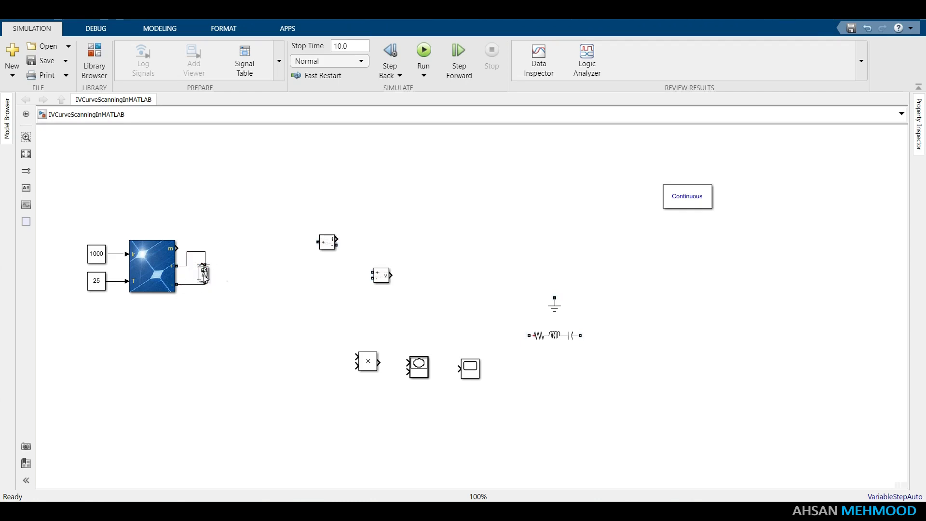
{"action": "double_click", "coordinate": [205, 274]}
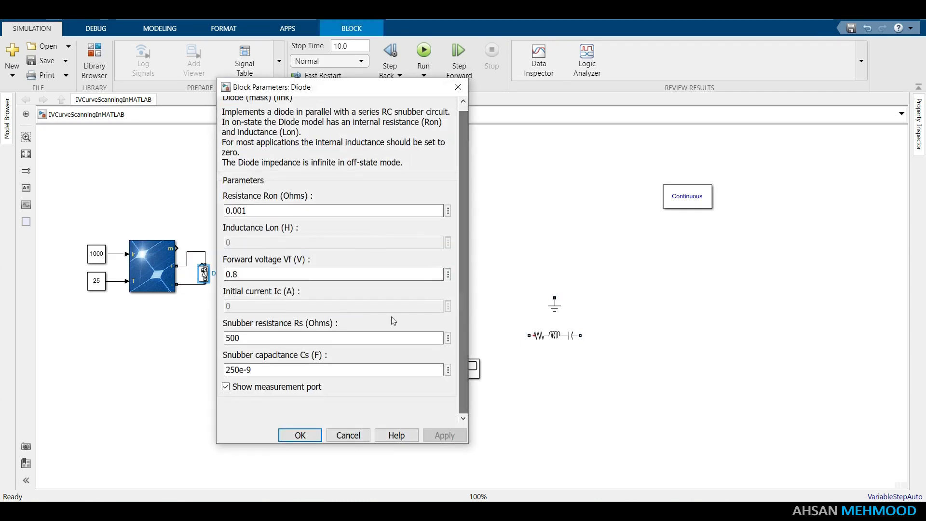
{"action": "left_click", "coordinate": [236, 387]}
{"action": "left_click", "coordinate": [444, 435]}
{"action": "left_click", "coordinate": [300, 435]}
{"action": "left_click", "coordinate": [243, 286]}
Step: Move the current and voltage measurement, Product, XY Graph and Scope blocks together to free space beside the PV Array
{"action": "left_click_drag", "start_coordinate": [309, 223], "coordinate": [491, 390]}
{"action": "left_click_drag", "start_coordinate": [418, 364], "coordinate": [768, 364]}
{"action": "left_click", "coordinate": [285, 280]}
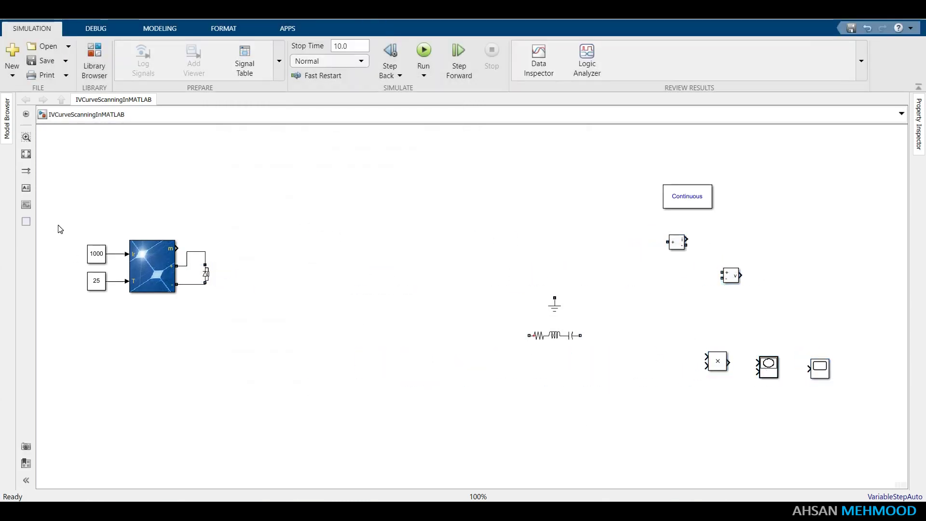
Step: Copy the PV Array with its constants and diode into two columns of three modules, and save the model
{"action": "left_click_drag", "start_coordinate": [60, 229], "coordinate": [251, 328]}
{"action": "left_click_drag", "start_coordinate": [160, 270], "coordinate": [169, 415], "text": "ctrl"}
{"action": "left_click_drag", "start_coordinate": [61, 219], "coordinate": [224, 455]}
{"action": "left_click_drag", "start_coordinate": [147, 268], "coordinate": [310, 268], "text": "ctrl"}
{"action": "left_click", "coordinate": [417, 275]}
{"action": "key", "text": "ctrl+s"}
Step: Wire the three PV modules of each column in series and join the negative ends of both columns
{"action": "left_click_drag", "start_coordinate": [205, 283], "coordinate": [205, 324]}
{"action": "left_click_drag", "start_coordinate": [205, 356], "coordinate": [205, 396]}
{"action": "left_click_drag", "start_coordinate": [367, 283], "coordinate": [369, 326]}
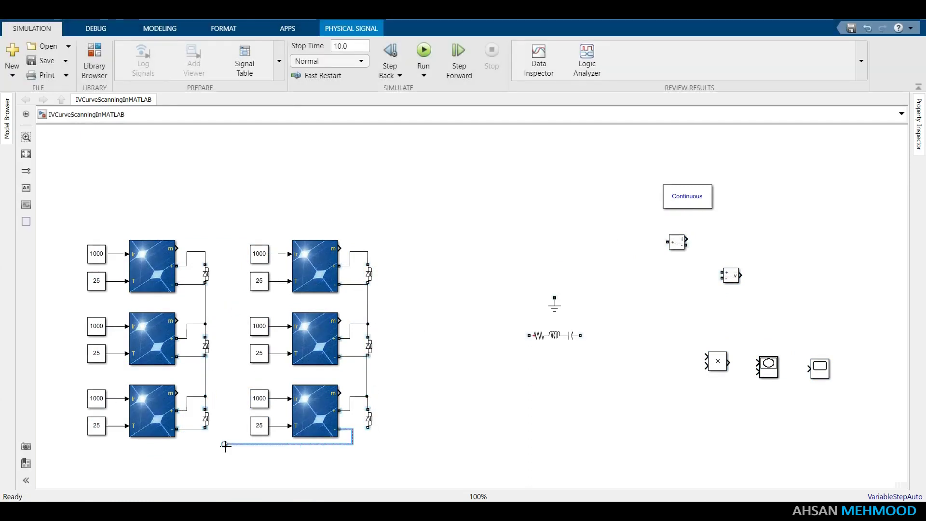
{"action": "left_click_drag", "start_coordinate": [215, 441], "coordinate": [204, 429]}
{"action": "left_click_drag", "start_coordinate": [353, 437], "coordinate": [377, 441]}
Step: Place a copied blocking diode above each PV string and connect it to the string's positive end
{"action": "left_click", "coordinate": [208, 273]}
{"action": "key", "text": "ctrl+c"}
{"action": "key", "text": "ctrl+v"}
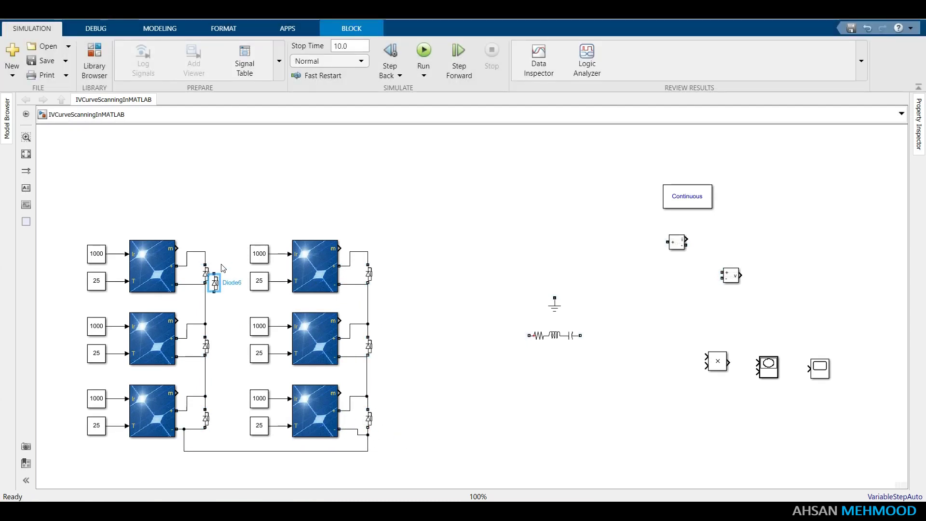
{"action": "left_click_drag", "start_coordinate": [216, 282], "coordinate": [369, 213]}
{"action": "left_click", "coordinate": [228, 235]}
{"action": "left_click", "coordinate": [205, 214]}
{"action": "key", "text": "ctrl+c"}
{"action": "key", "text": "ctrl+v"}
{"action": "left_click_drag", "start_coordinate": [205, 222], "coordinate": [210, 259]}
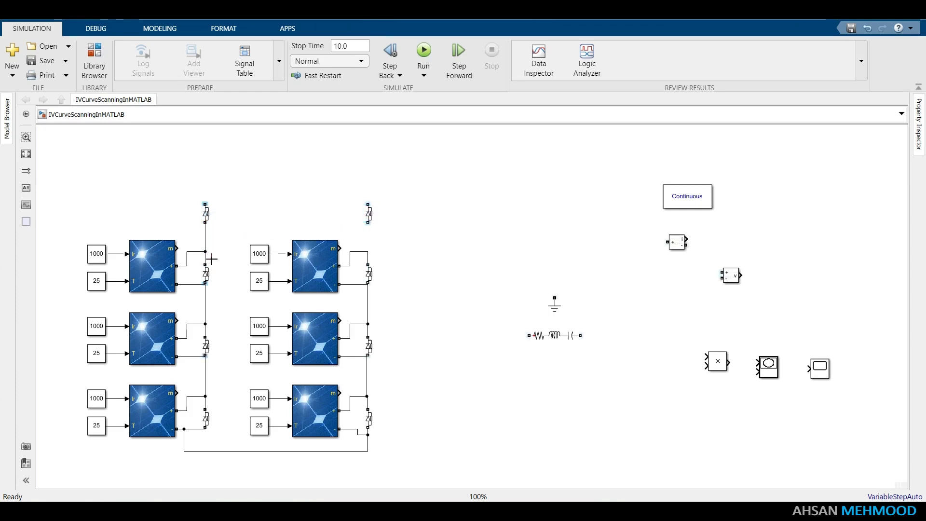
{"action": "left_click_drag", "start_coordinate": [368, 222], "coordinate": [373, 258]}
Step: Straighten the wiring at the negative ends of both PV strings and save the model
{"action": "left_click_drag", "start_coordinate": [370, 424], "coordinate": [370, 416]}
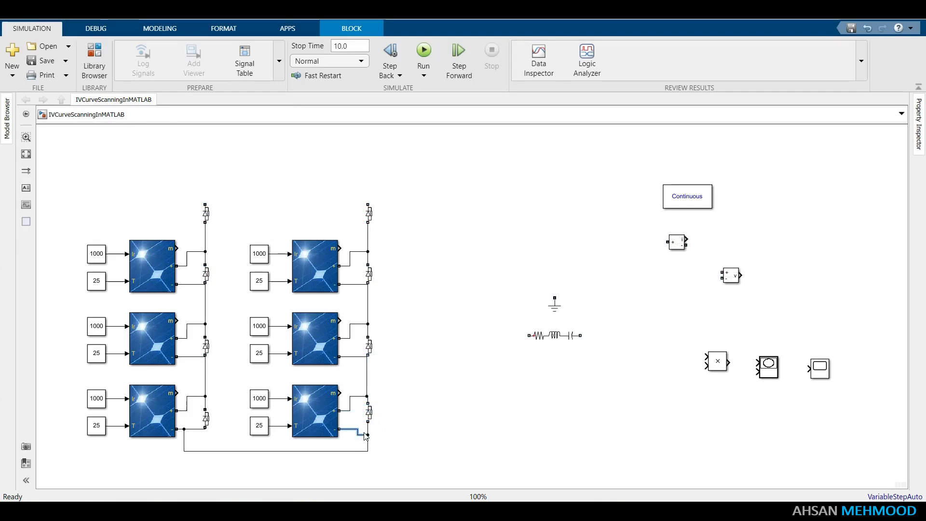
{"action": "key", "text": "ctrl+s"}
{"action": "left_click_drag", "start_coordinate": [184, 439], "coordinate": [205, 439]}
Step: Move the Current and Voltage Measurement blocks beside the PV strings' positive end and flip the Voltage Measurement horizontally
{"action": "left_click_drag", "start_coordinate": [676, 242], "coordinate": [468, 166]}
{"action": "left_click_drag", "start_coordinate": [738, 277], "coordinate": [537, 209]}
{"action": "key", "text": "ctrl+i"}
{"action": "right_click", "coordinate": [530, 207]}
{"action": "left_click", "coordinate": [467, 267]}
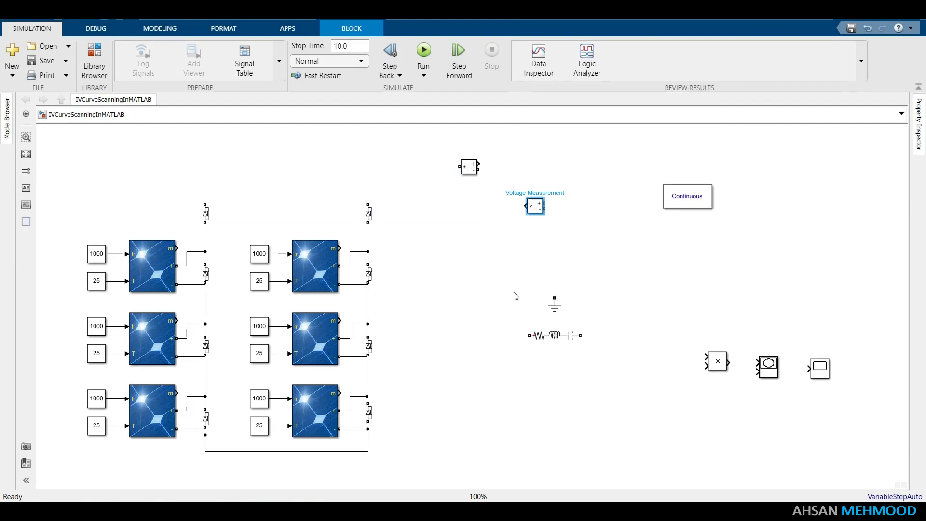
Step: Join both blocking diodes to the Current Measurement input and wire the Voltage Measurement between its output and the strings' negative line
{"action": "left_click_drag", "start_coordinate": [460, 167], "coordinate": [209, 209]}
{"action": "left_click_drag", "start_coordinate": [273, 197], "coordinate": [275, 167]}
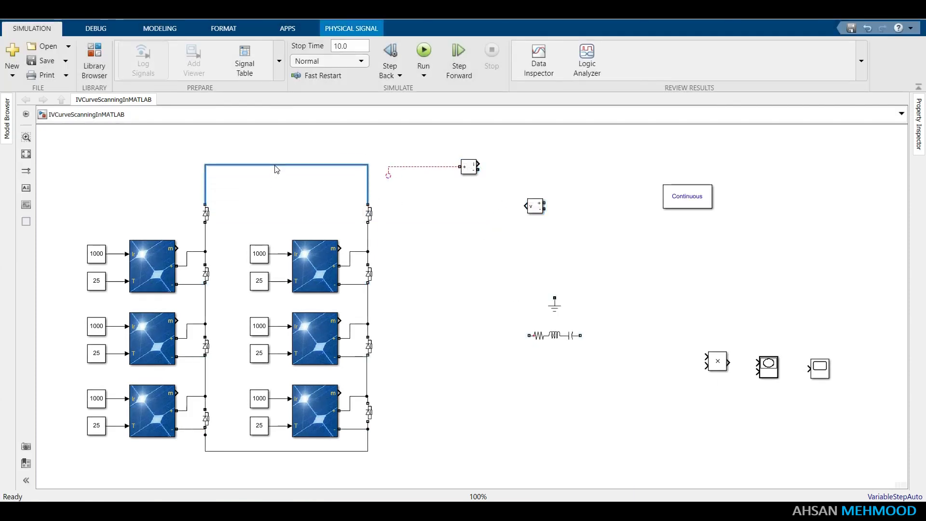
{"action": "left_click_drag", "start_coordinate": [388, 175], "coordinate": [376, 171]}
{"action": "left_click", "coordinate": [316, 167]}
{"action": "left_click_drag", "start_coordinate": [478, 168], "coordinate": [368, 451]}
{"action": "left_click_drag", "start_coordinate": [485, 209], "coordinate": [487, 258]}
{"action": "left_click", "coordinate": [588, 274]}
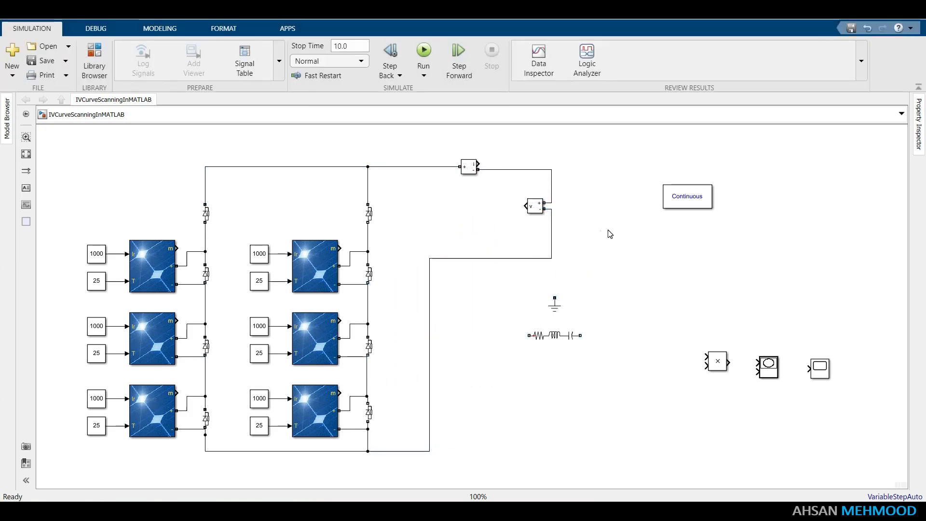
Step: Rotate the Series RLC Branch to vertical and connect it in parallel with the Voltage Measurement
{"action": "left_click", "coordinate": [565, 332]}
{"action": "mouse_move", "coordinate": [566, 332]}
{"action": "left_mouse_down"}
{"action": "mouse_move", "coordinate": [624, 207]}
{"action": "mouse_move", "coordinate": [635, 213]}
{"action": "left_mouse_up"}
{"action": "key", "text": "ctrl+r"}
{"action": "mouse_move", "coordinate": [632, 179]}
{"action": "left_mouse_down"}
{"action": "mouse_move", "coordinate": [622, 167]}
{"action": "mouse_move", "coordinate": [553, 170]}
{"action": "left_mouse_up"}
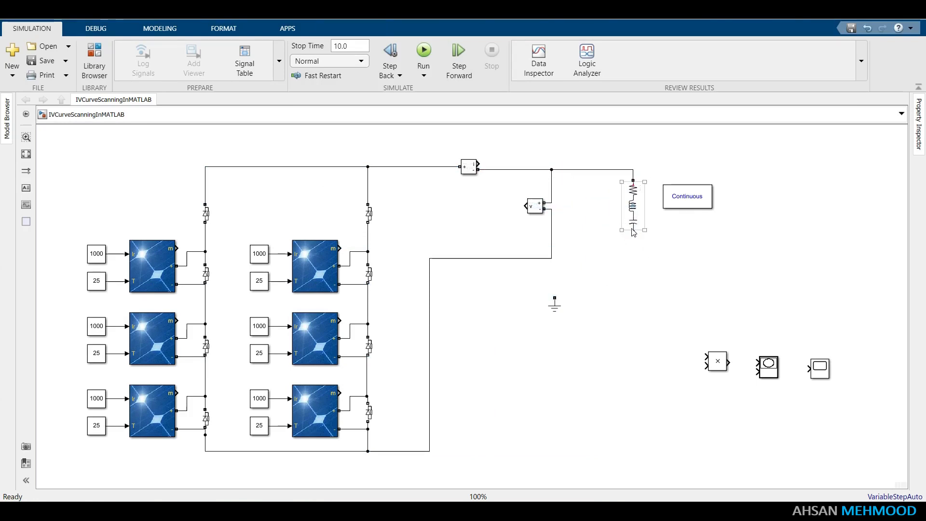
{"action": "left_click_drag", "start_coordinate": [633, 232], "coordinate": [553, 259]}
Step: Change the Series RLC Branch to type C with a capacitance of 1e-3 F
{"action": "double_click", "coordinate": [633, 205]}
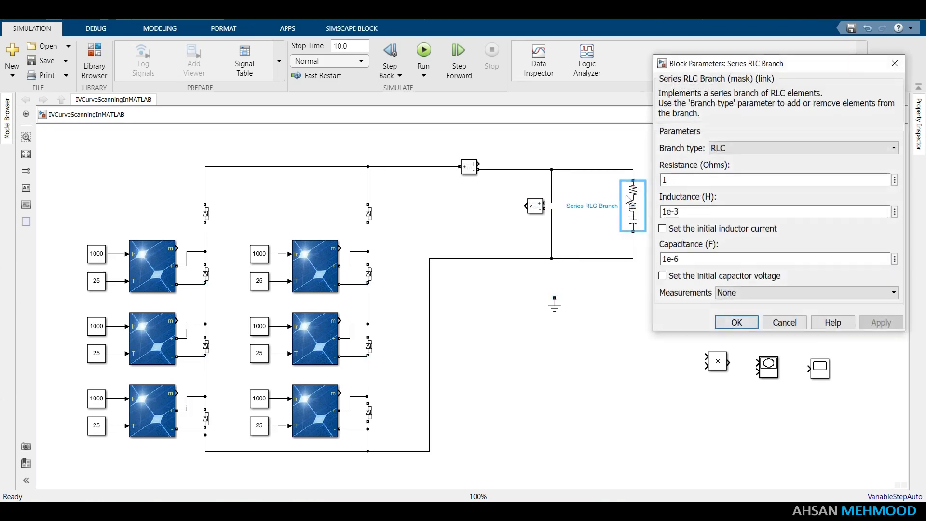
{"action": "left_click", "coordinate": [723, 148]}
{"action": "left_click", "coordinate": [713, 189]}
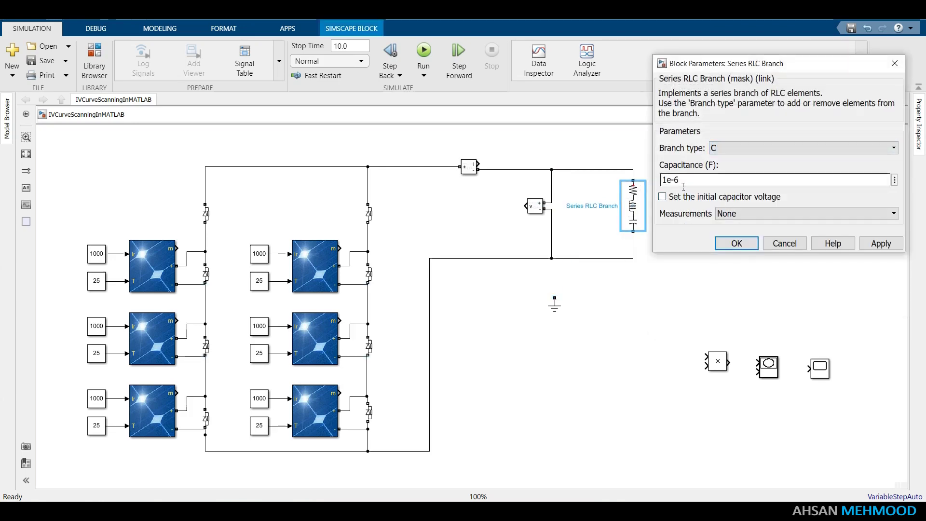
{"action": "type", "text": "3"}
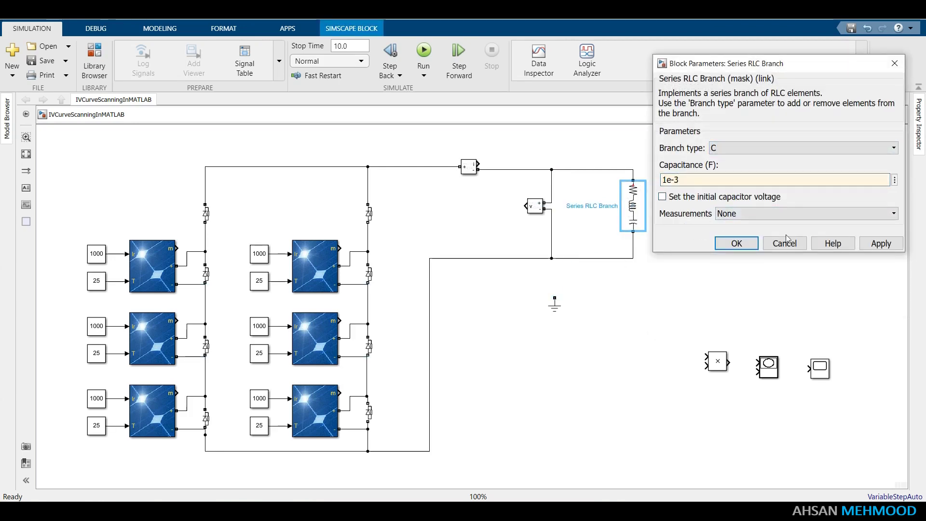
{"action": "left_click", "coordinate": [880, 244]}
{"action": "left_click", "coordinate": [736, 244]}
{"action": "left_click", "coordinate": [686, 257]}
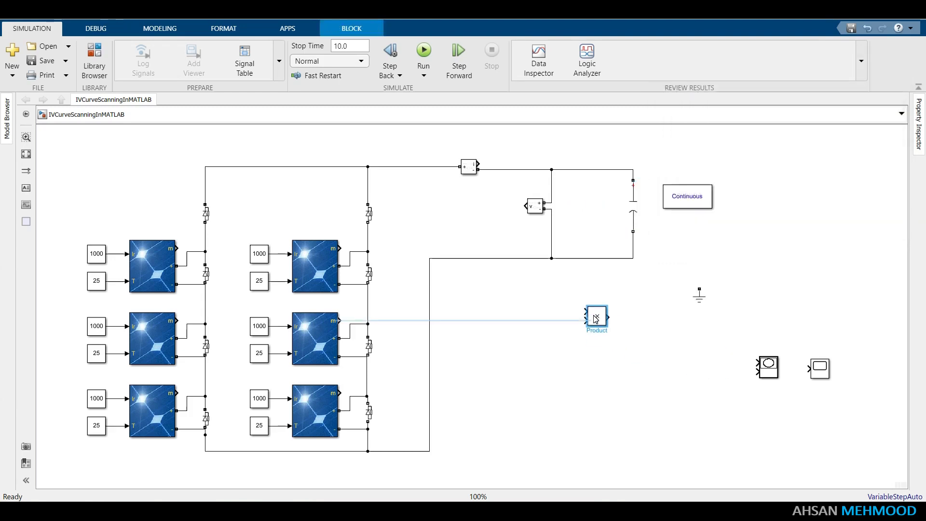
Step: Place the Product block below the measurements and connect the voltage and current signals to its two inputs
{"action": "left_click_drag", "start_coordinate": [594, 316], "coordinate": [526, 206]}
{"action": "left_click", "coordinate": [531, 340]}
{"action": "left_click_drag", "start_coordinate": [534, 315], "coordinate": [479, 164]}
{"action": "left_click_drag", "start_coordinate": [519, 232], "coordinate": [508, 232]}
{"action": "left_click", "coordinate": [550, 334]}
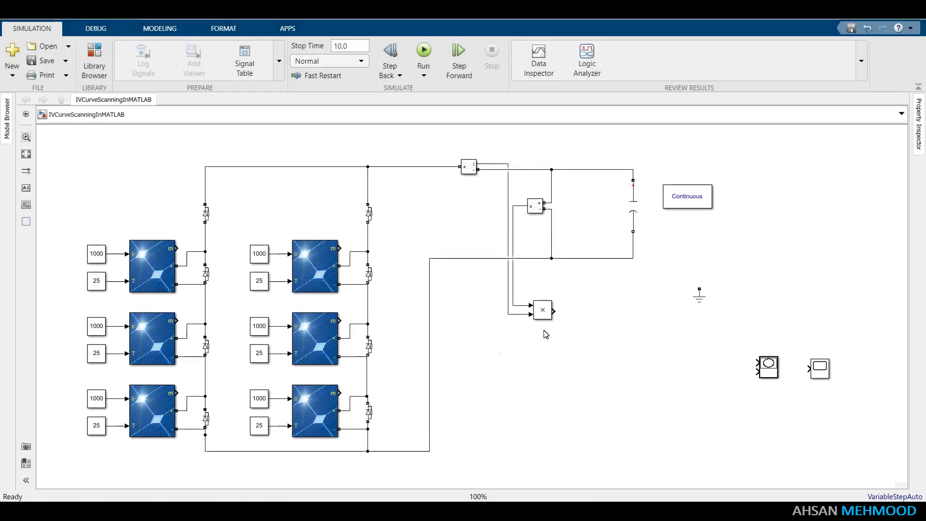
Step: Place two XY Graph blocks below the Product and connect the voltage signal to the first input of each
{"action": "left_click_drag", "start_coordinate": [772, 373], "coordinate": [547, 395]}
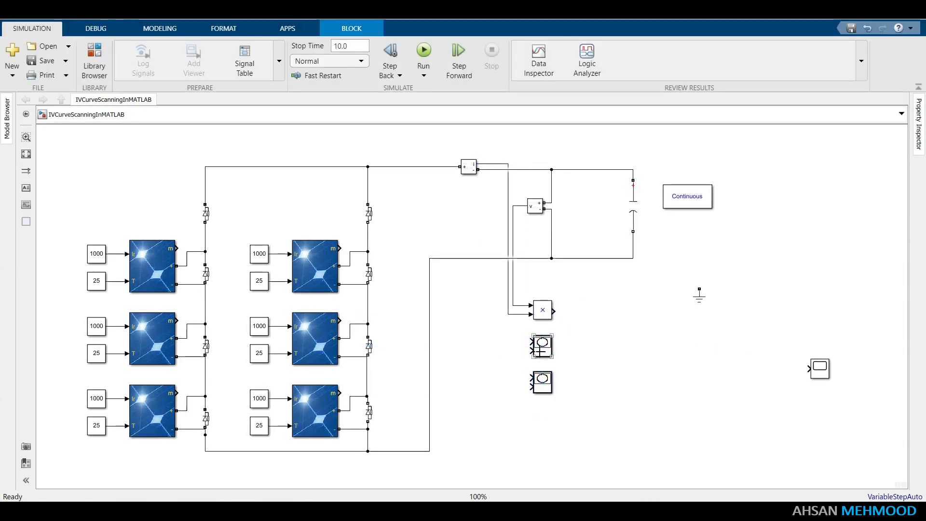
{"action": "left_click", "coordinate": [596, 389]}
{"action": "left_click_drag", "start_coordinate": [523, 339], "coordinate": [521, 314]}
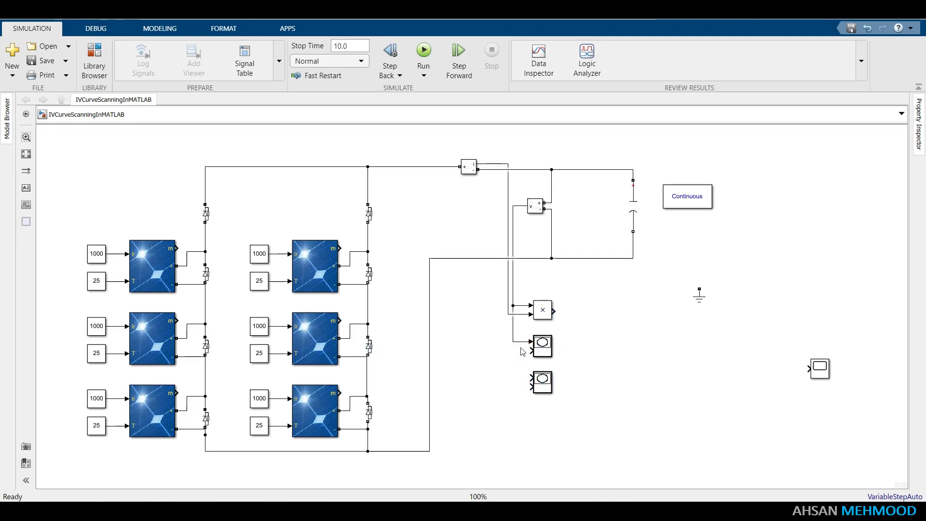
{"action": "left_click_drag", "start_coordinate": [531, 378], "coordinate": [520, 351]}
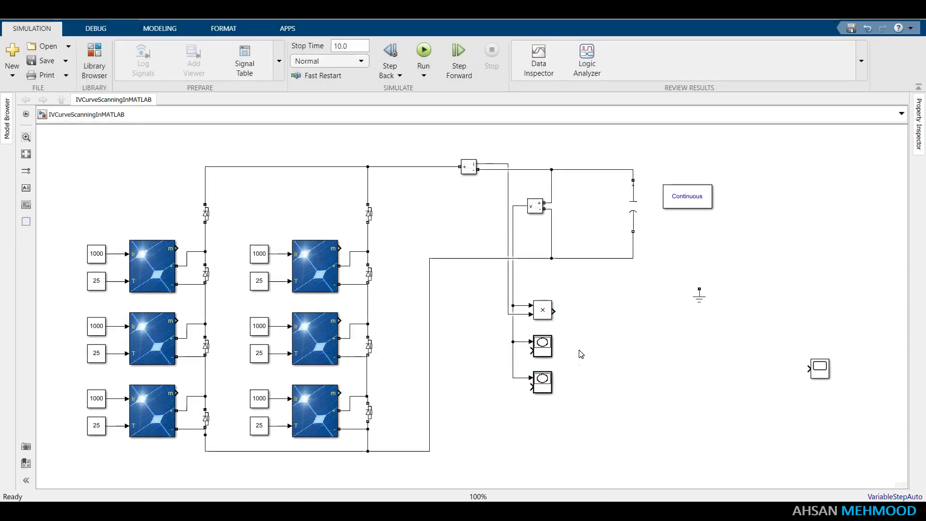
Step: Set the upper XY Graph's X-min to 0 and X-max to 100
{"action": "double_click", "coordinate": [542, 343]}
{"action": "type", "text": "0"}
{"action": "double_click", "coordinate": [591, 334]}
{"action": "type", "text": "100"}
{"action": "left_click", "coordinate": [811, 482]}
{"action": "left_click", "coordinate": [666, 482]}
Step: Set the lower XY Graph's X-min to 0 and X-max to 100
{"action": "double_click", "coordinate": [543, 382]}
{"action": "type", "text": "0"}
{"action": "left_click", "coordinate": [589, 343]}
{"action": "double_click", "coordinate": [588, 343]}
{"action": "type", "text": "100"}
{"action": "left_click", "coordinate": [810, 489]}
{"action": "left_click", "coordinate": [666, 489]}
{"action": "left_click", "coordinate": [594, 357]}
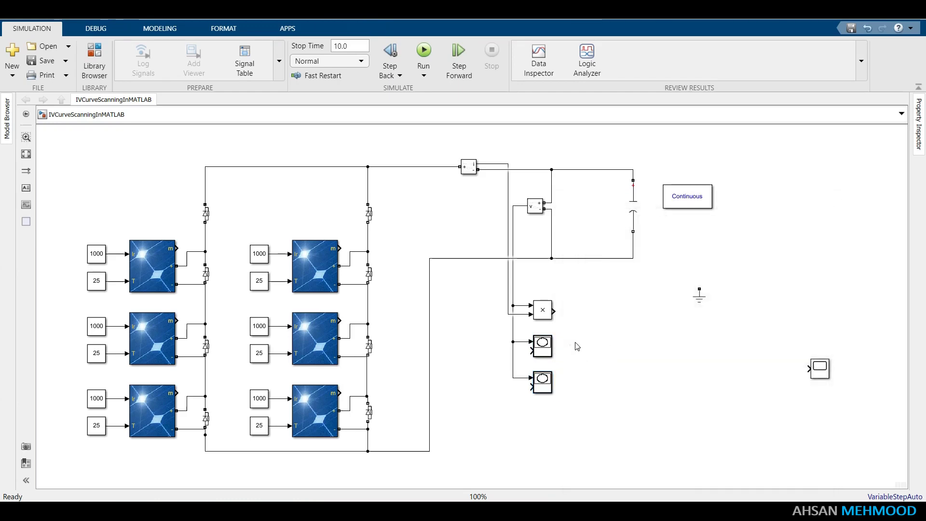
Step: Check the upper XY Graph's axis limits and connect the current signal to its second input
{"action": "double_click", "coordinate": [542, 345]}
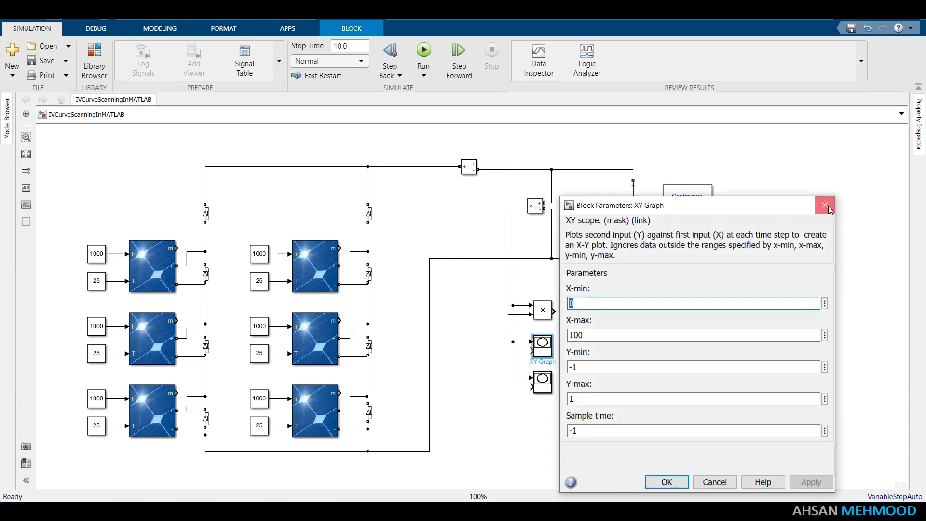
{"action": "left_click", "coordinate": [825, 206]}
{"action": "left_click_drag", "start_coordinate": [532, 351], "coordinate": [513, 351]}
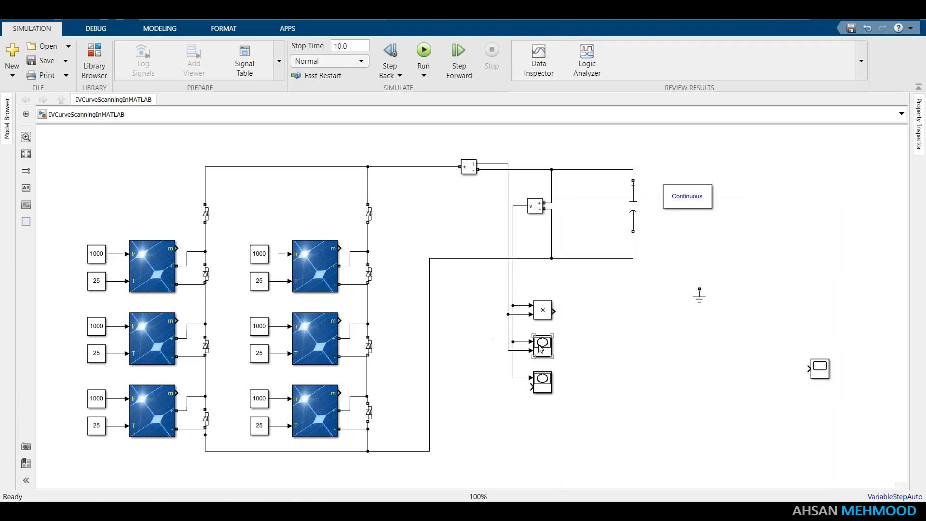
Step: Set the upper XY Graph's Y-min to 0 and Y-max to 18
{"action": "double_click", "coordinate": [539, 349]}
{"action": "double_click", "coordinate": [593, 371]}
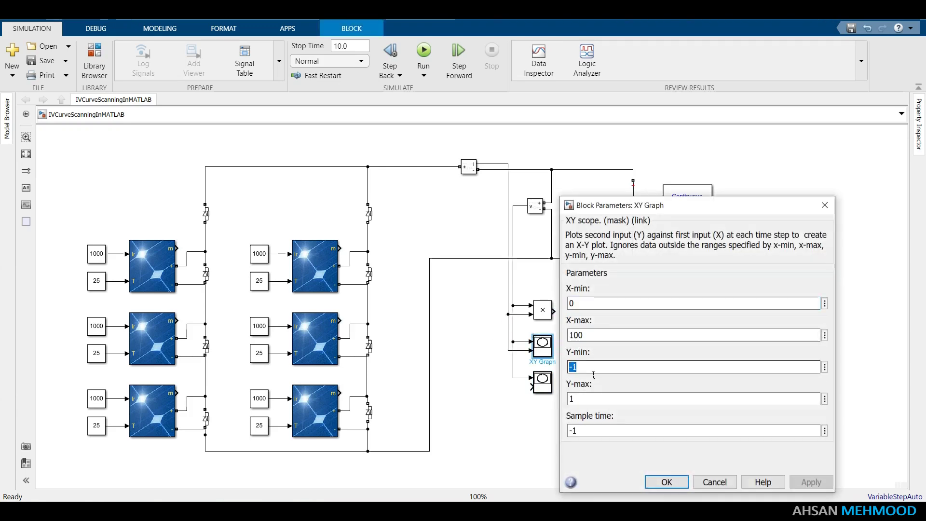
{"action": "type", "text": "0"}
{"action": "key", "text": "Tab"}
{"action": "type", "text": "18"}
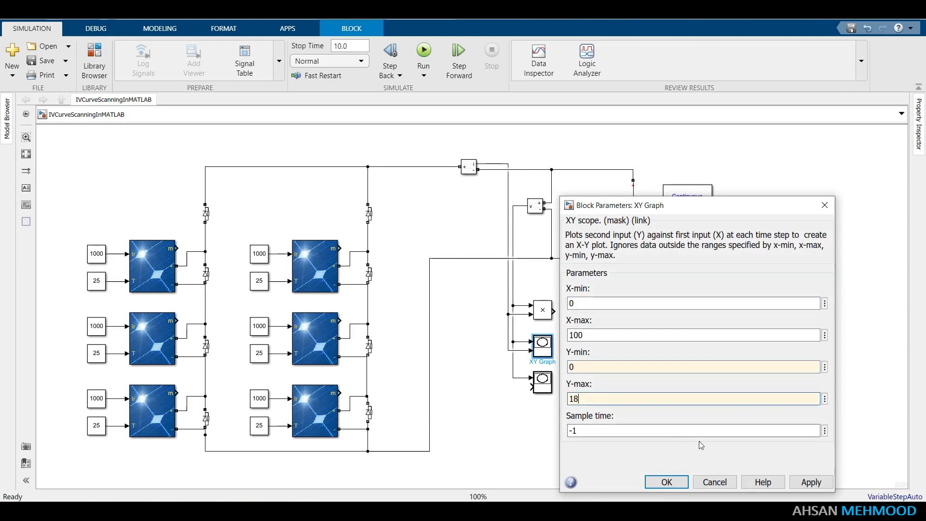
{"action": "left_click", "coordinate": [811, 482]}
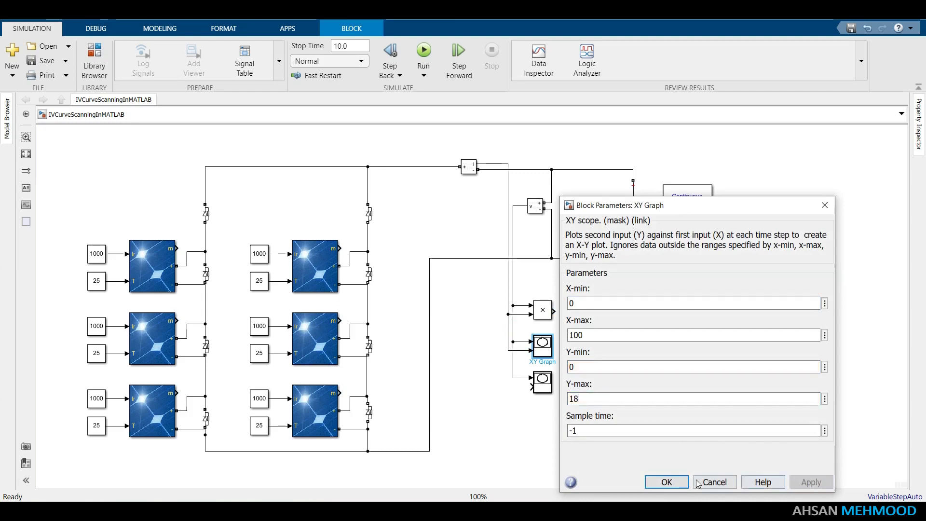
{"action": "left_click", "coordinate": [666, 482]}
{"action": "left_click", "coordinate": [570, 349]}
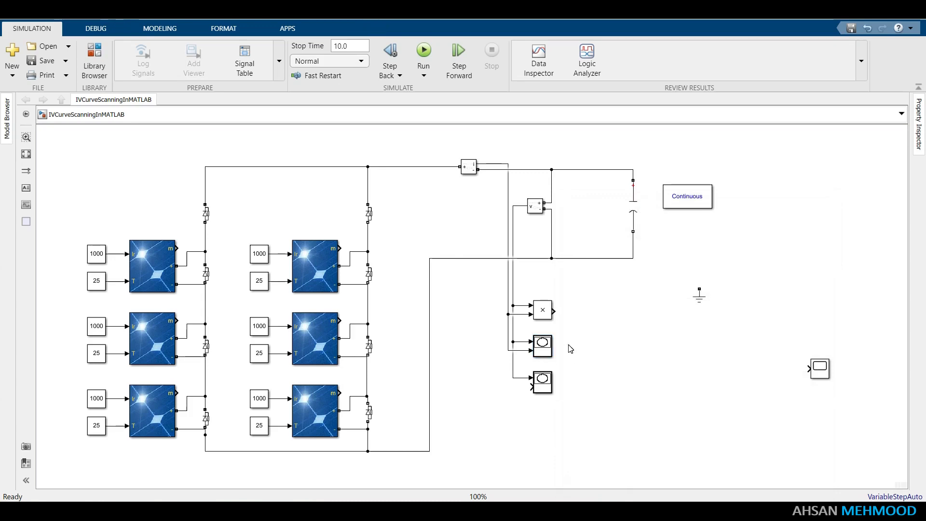
Step: Connect the Product output to the lower XY Graph's second input and set that graph's Y-min to 0 and Y-max to 1300
{"action": "left_click_drag", "start_coordinate": [547, 386], "coordinate": [564, 317]}
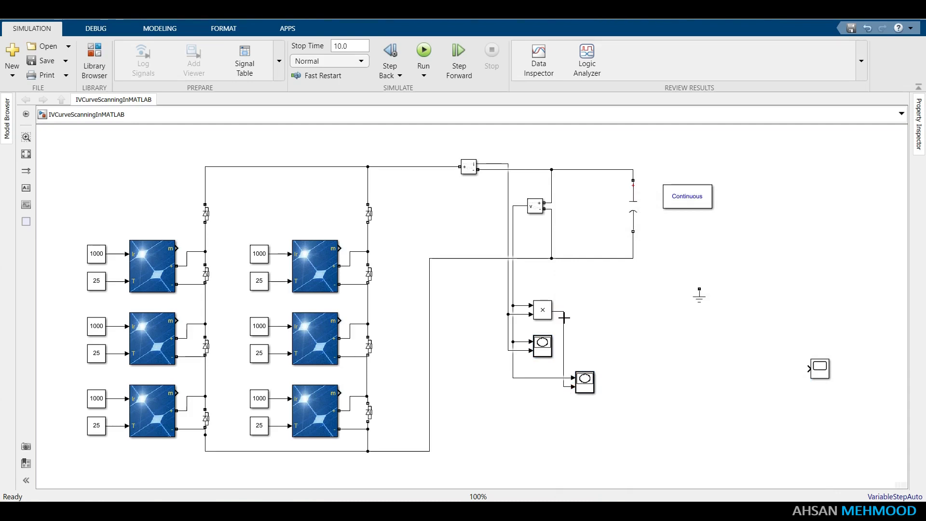
{"action": "double_click", "coordinate": [577, 375]}
{"action": "double_click", "coordinate": [630, 377]}
{"action": "type", "text": "0"}
{"action": "double_click", "coordinate": [631, 407]}
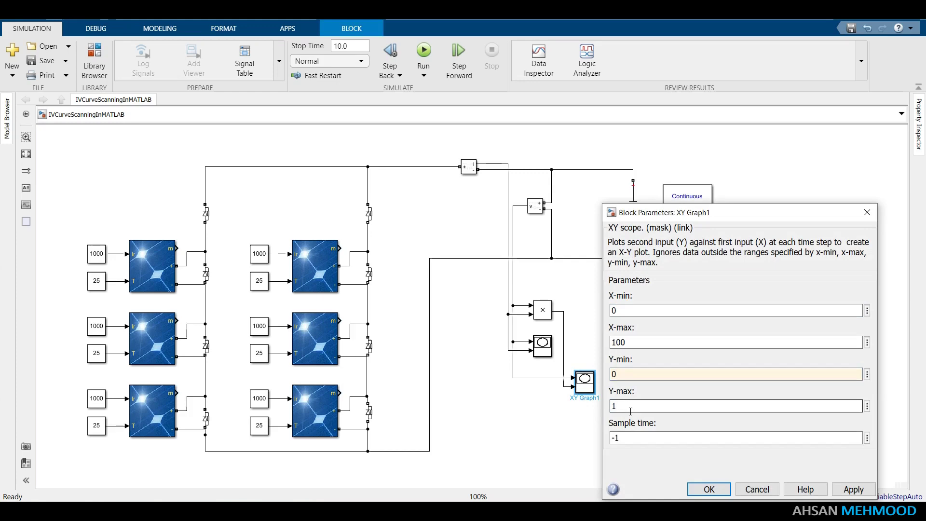
{"action": "type", "text": "2"}
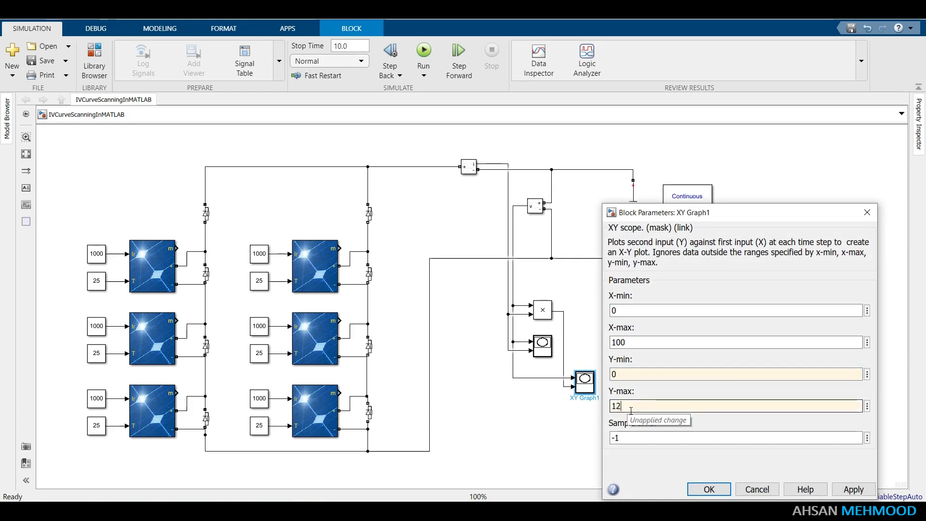
{"action": "key", "text": "Return"}
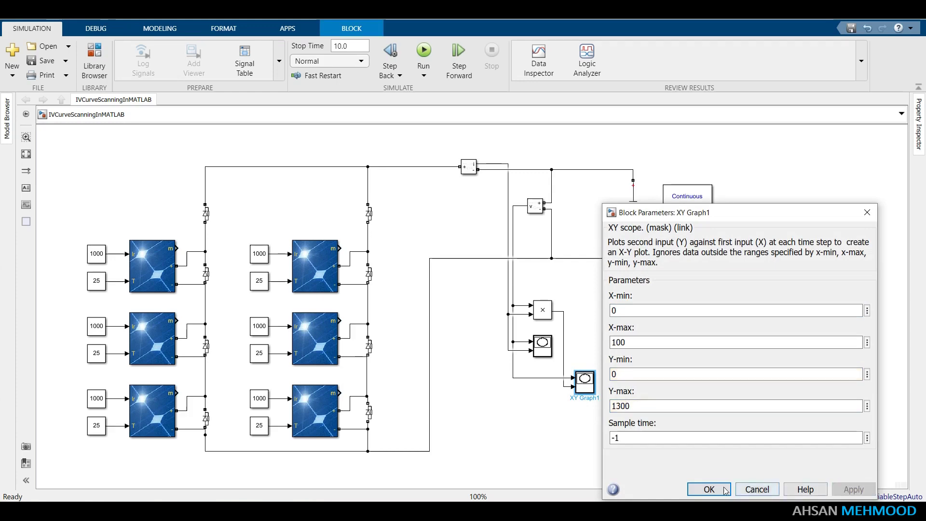
Step: Place the Scope below the lower XY Graph and give it three input ports
{"action": "left_click_drag", "start_coordinate": [823, 379], "coordinate": [588, 424]}
{"action": "right_click", "coordinate": [588, 425]}
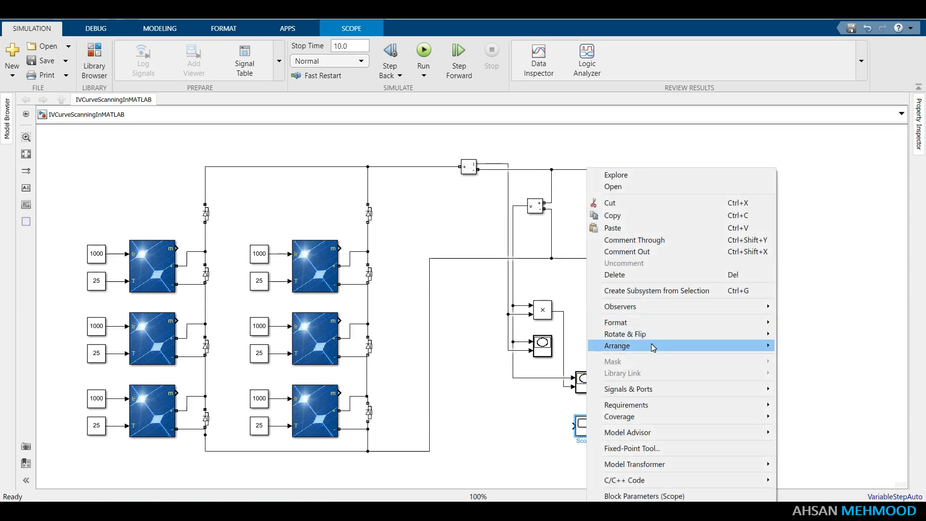
{"action": "mouse_move", "coordinate": [653, 389]}
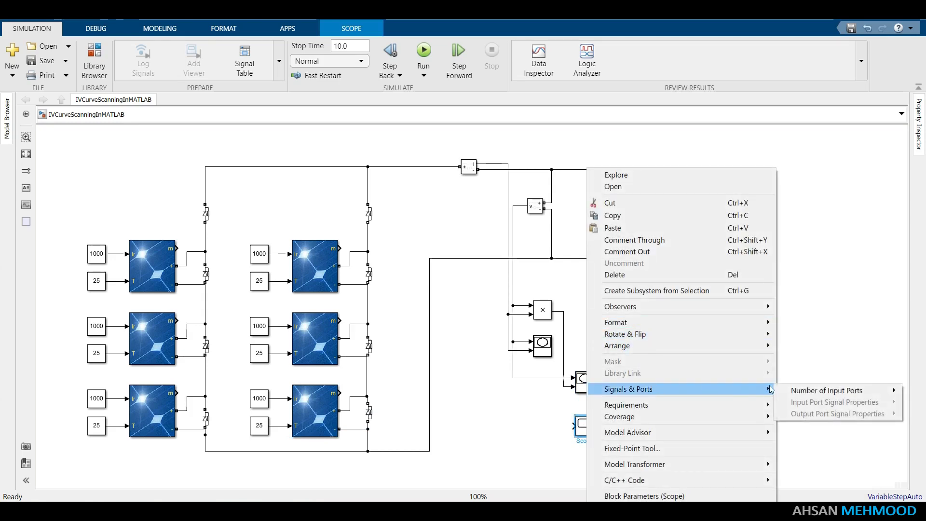
{"action": "left_click", "coordinate": [765, 411]}
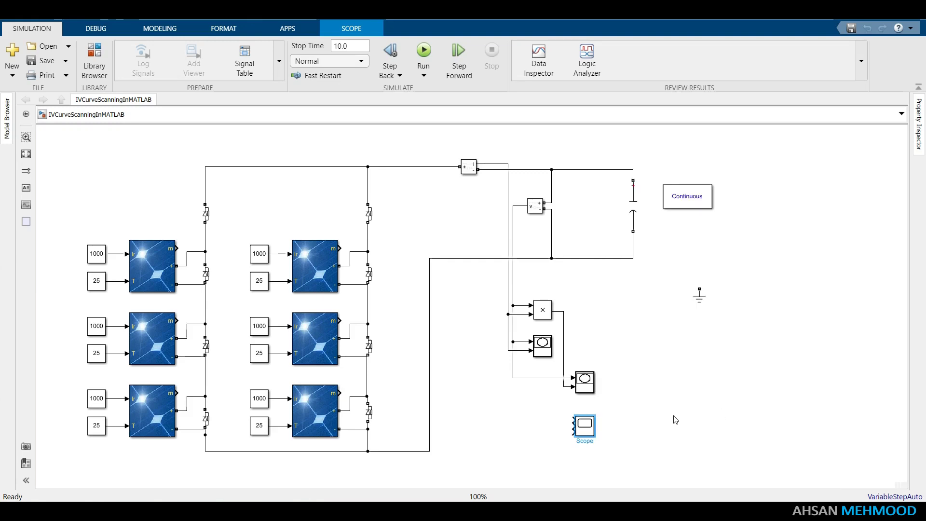
{"action": "left_click", "coordinate": [617, 429]}
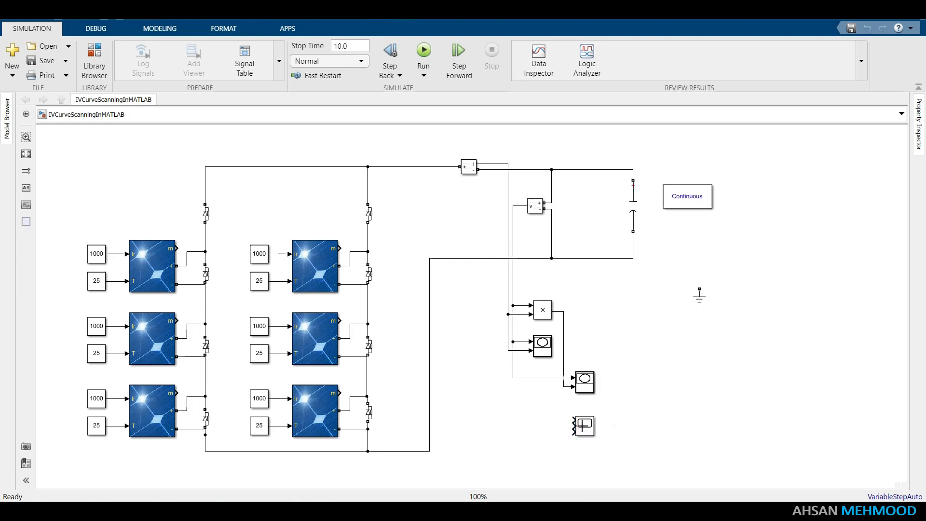
Step: Connect the voltage, current and Product signals to the Scope's first, second and third inputs
{"action": "left_click_drag", "start_coordinate": [584, 425], "coordinate": [512, 386]}
{"action": "left_click_drag", "start_coordinate": [513, 422], "coordinate": [508, 351]}
{"action": "left_click_drag", "start_coordinate": [575, 433], "coordinate": [563, 386]}
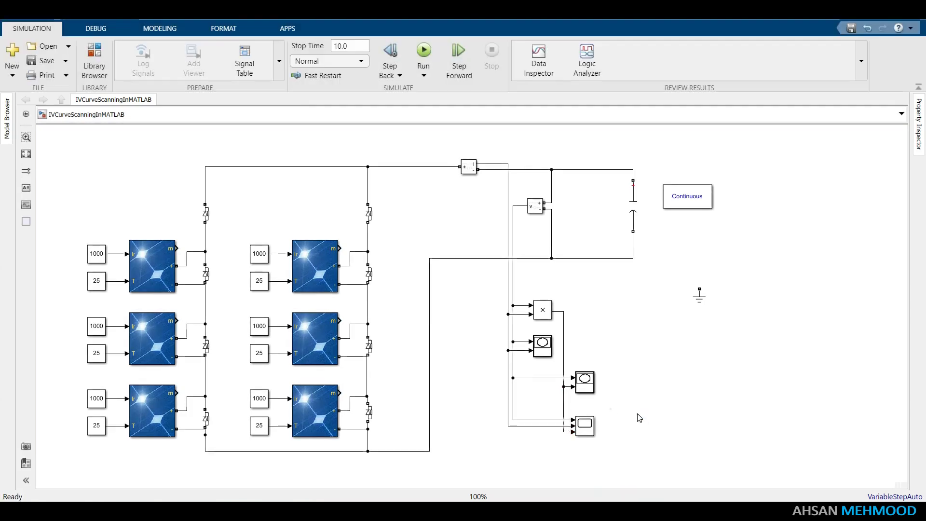
Step: Open the Scope, arrange its display as three stacked plots and turn on the legends
{"action": "left_click", "coordinate": [594, 426]}
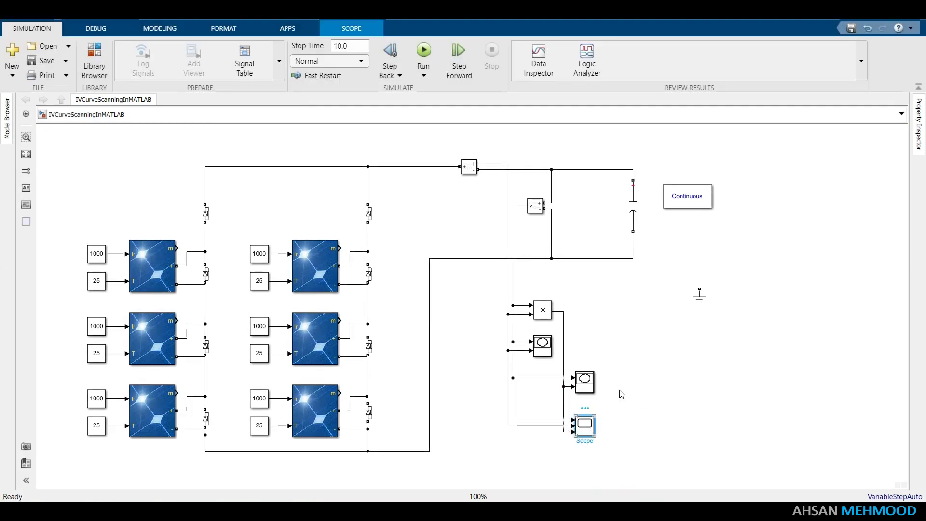
{"action": "left_click", "coordinate": [350, 116]}
{"action": "left_click", "coordinate": [374, 128]}
{"action": "left_click", "coordinate": [368, 215]}
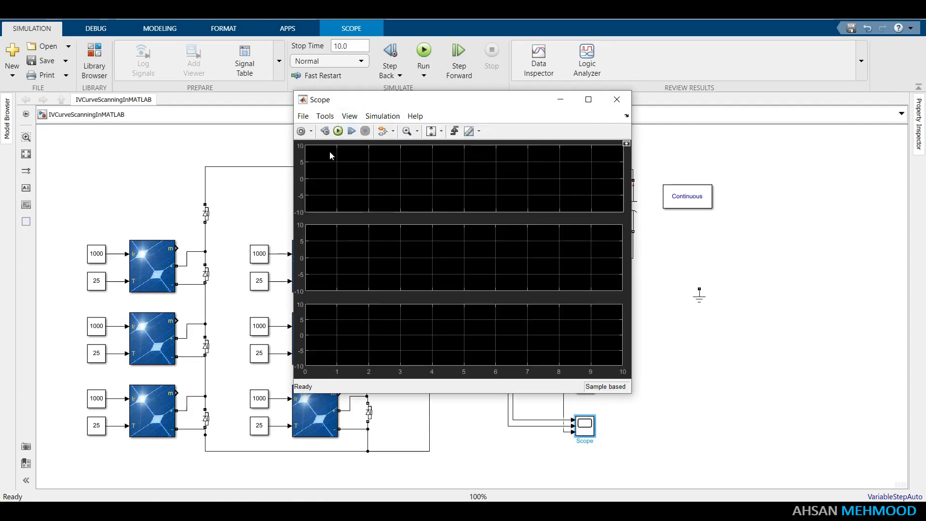
{"action": "left_click", "coordinate": [350, 116]}
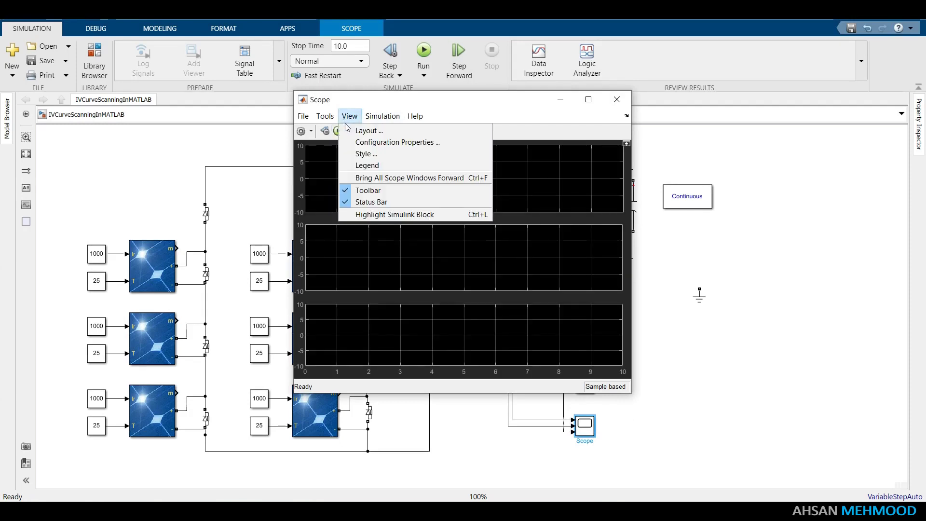
{"action": "left_click", "coordinate": [367, 166]}
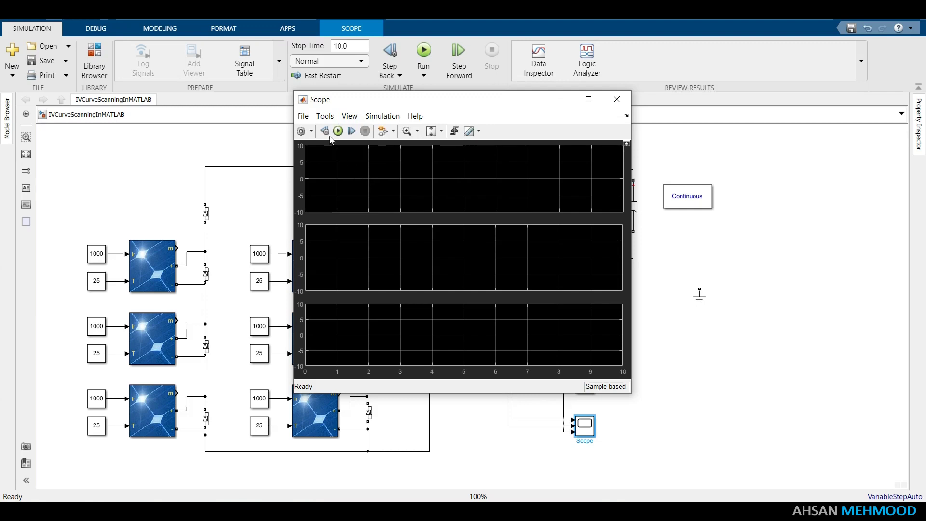
Step: Enable Cursor Measurements and Signal Statistics in the Scope, check the maximized view and close the Scope
{"action": "left_click", "coordinate": [325, 116]}
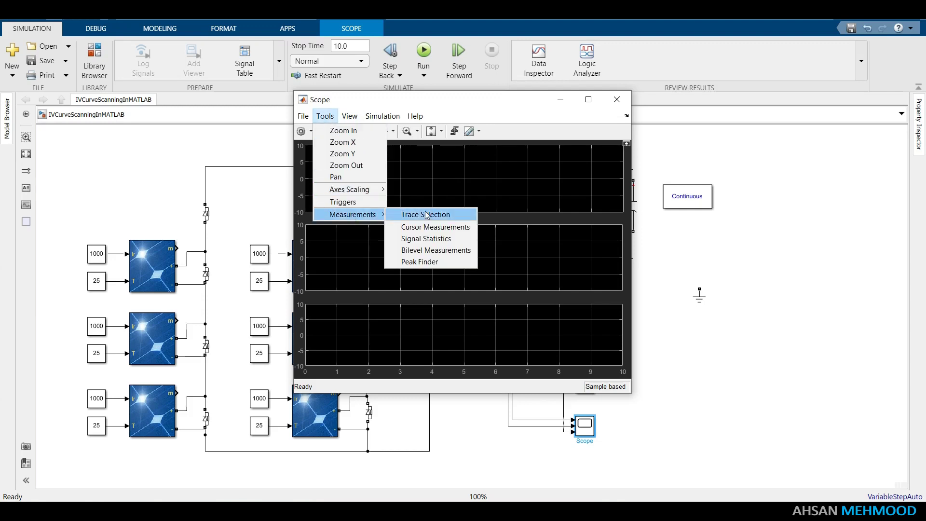
{"action": "left_click", "coordinate": [323, 121]}
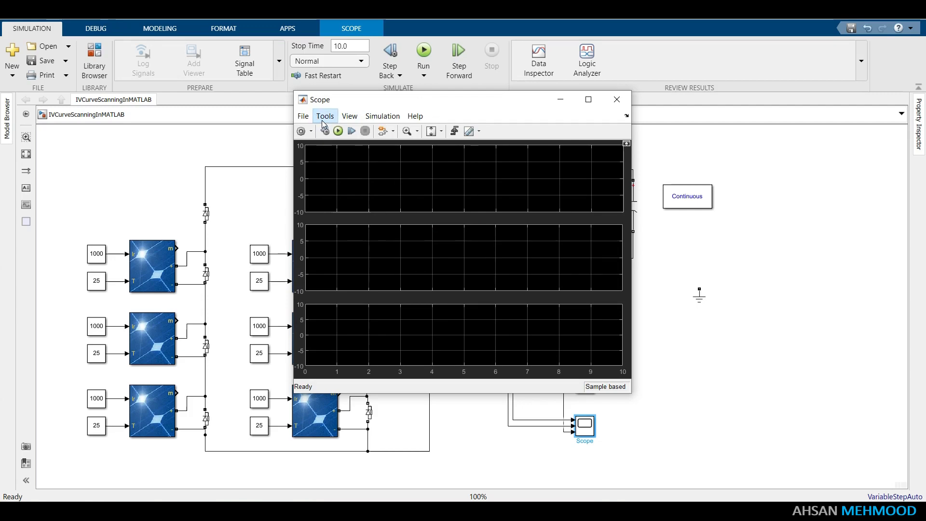
{"action": "left_click", "coordinate": [324, 117]}
{"action": "mouse_move", "coordinate": [352, 212]}
{"action": "left_click", "coordinate": [415, 238]}
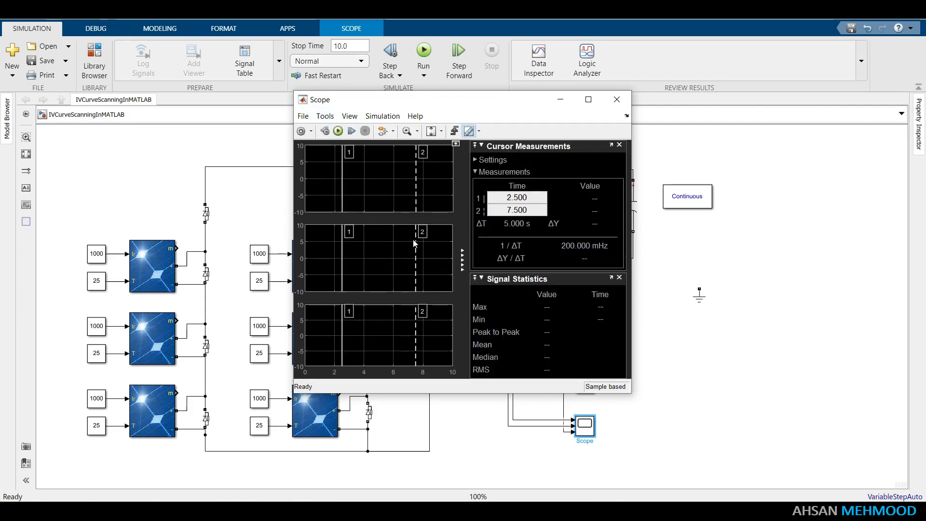
{"action": "left_click", "coordinate": [588, 99]}
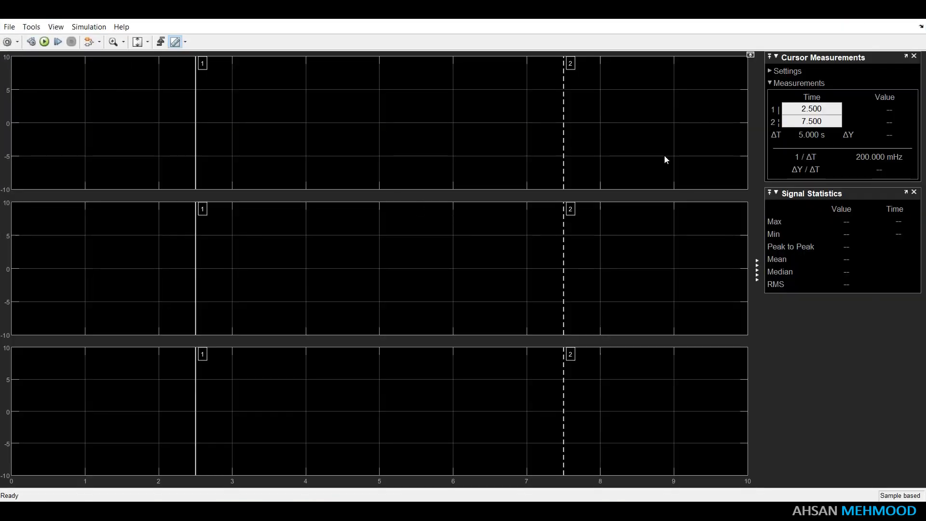
{"action": "left_click", "coordinate": [916, 24]}
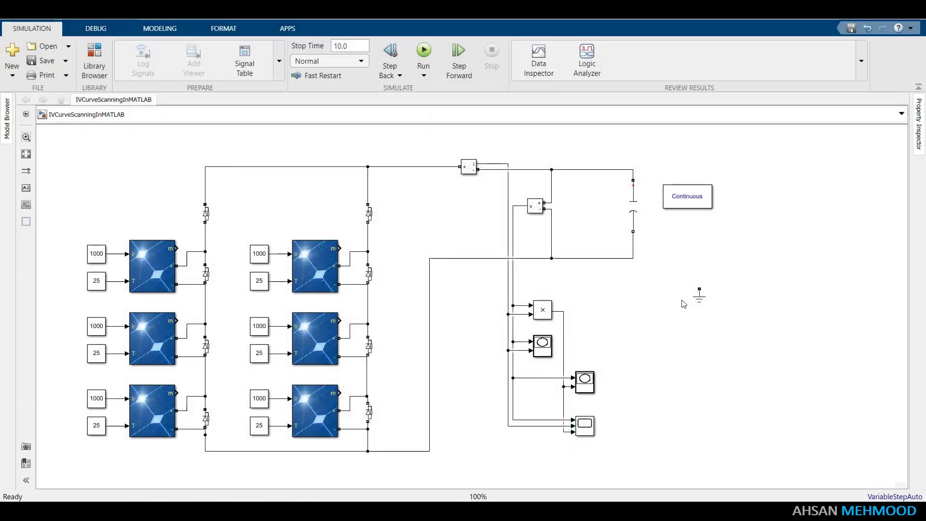
Step: Move the ground block beneath the capacitor and connect it to the capacitor's lower node
{"action": "left_click_drag", "start_coordinate": [699, 295], "coordinate": [633, 277]}
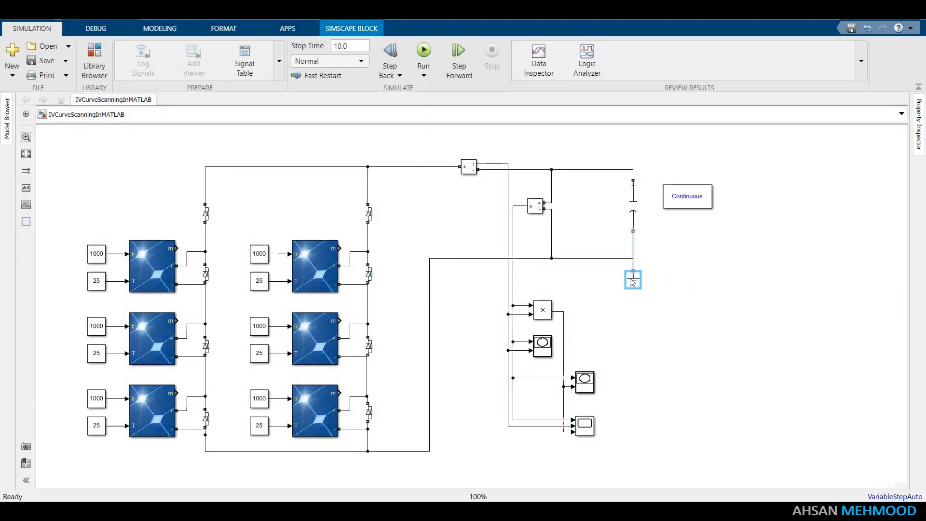
{"action": "left_click", "coordinate": [654, 283]}
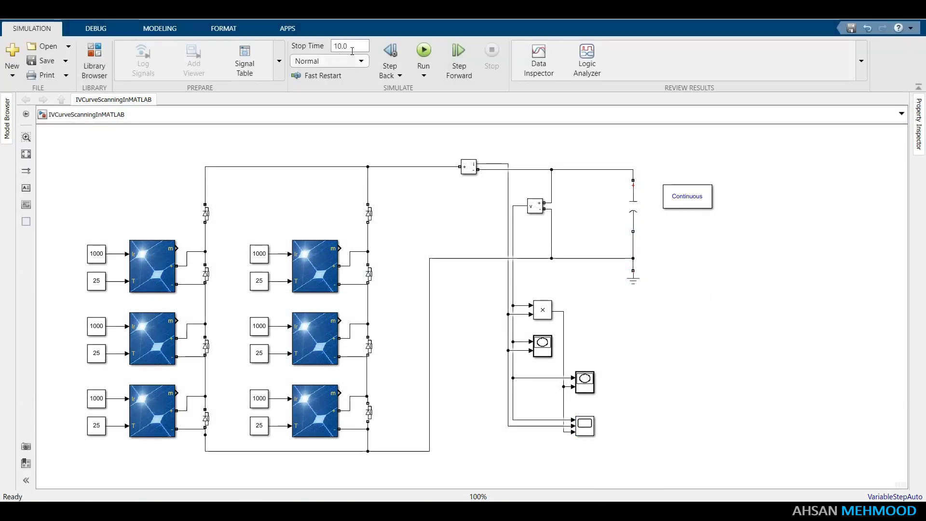
Step: Set the stop time to 0.015, run the simulation and inspect the resulting XY Graph curves
{"action": "type", "text": "0.015"}
{"action": "left_click", "coordinate": [424, 50]}
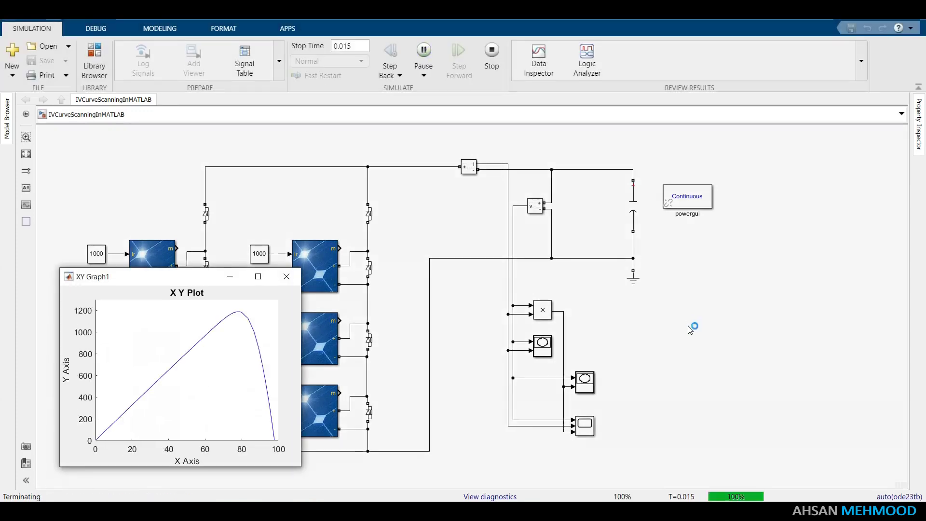
{"action": "left_click_drag", "start_coordinate": [166, 287], "coordinate": [415, 284]}
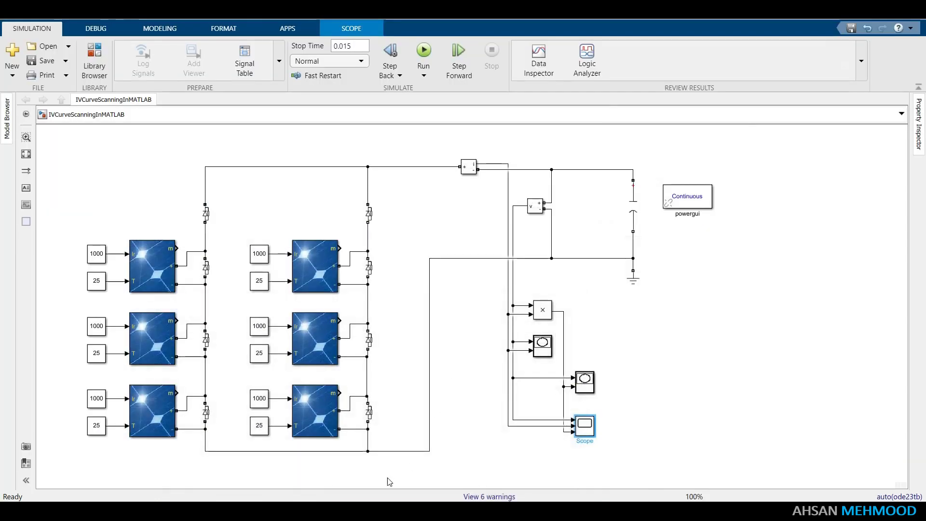
{"action": "mouse_move", "coordinate": [299, 511]}
{"action": "left_click", "coordinate": [420, 477]}
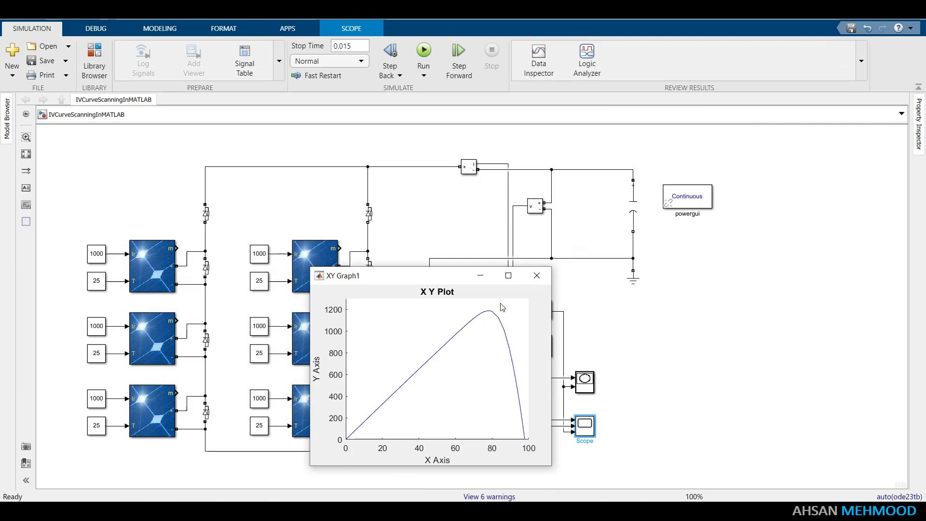
{"action": "left_click", "coordinate": [480, 275]}
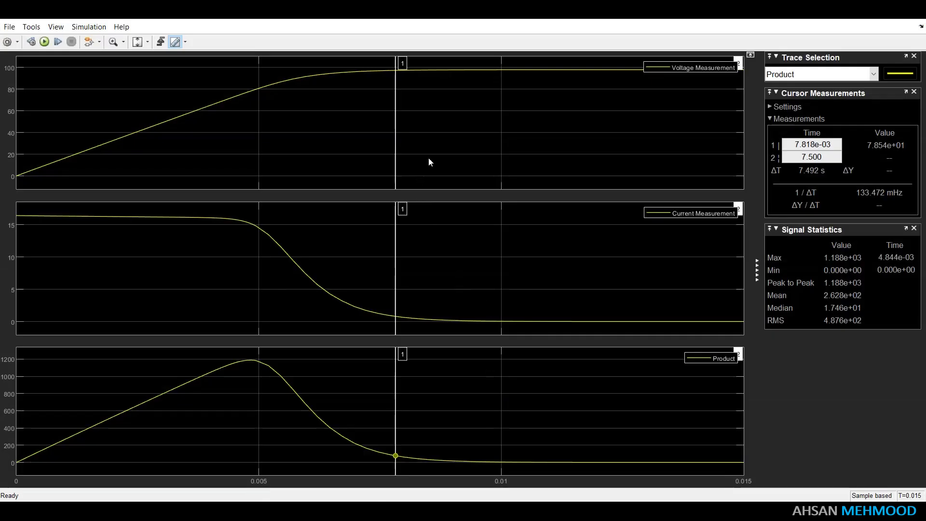
Step: Review the Scope's signal statistics for the Voltage Measurement, Current Measurement and Product traces in turn
{"action": "left_click", "coordinate": [791, 76]}
{"action": "left_click", "coordinate": [795, 87]}
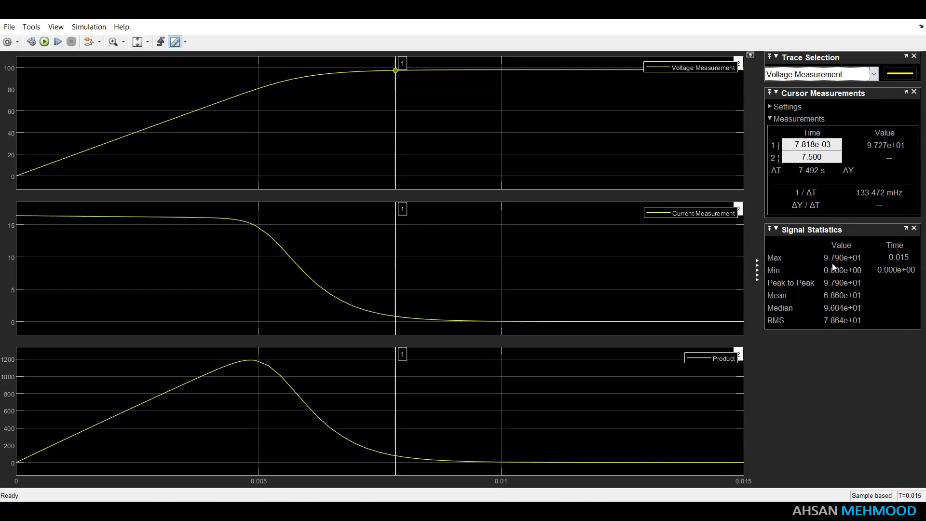
{"action": "left_click", "coordinate": [803, 74]}
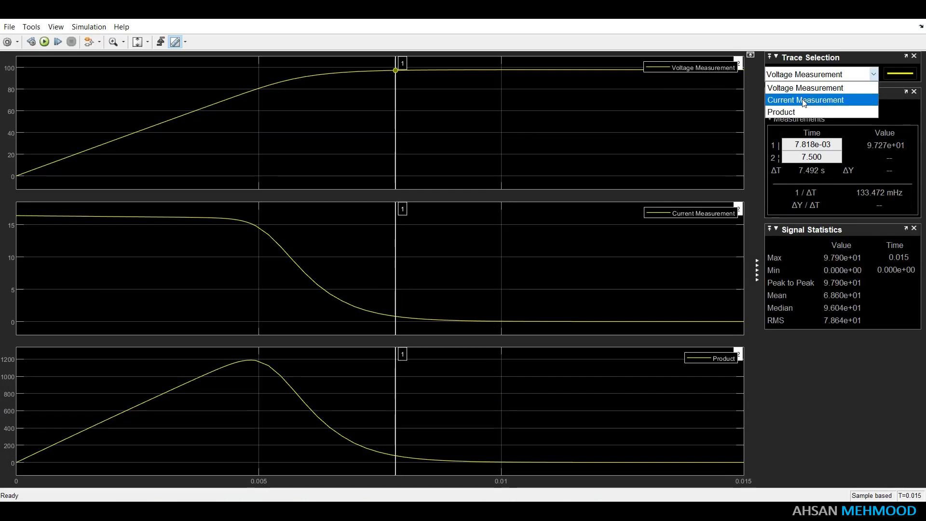
{"action": "left_click", "coordinate": [804, 102]}
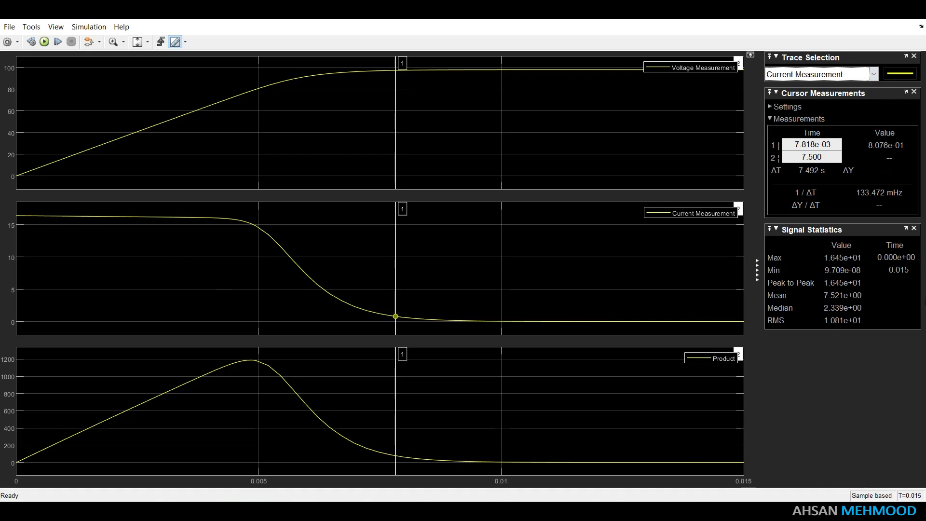
{"action": "left_click", "coordinate": [820, 76]}
{"action": "left_click", "coordinate": [822, 113]}
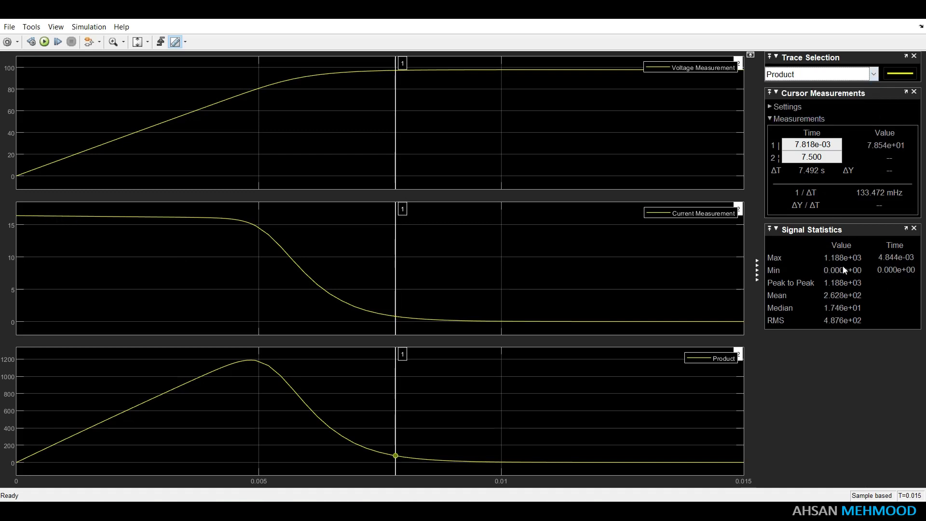
Step: Place cursor 1 at the power peak, about 4.83 ms, and read the power, voltage and current there
{"action": "left_click_drag", "start_coordinate": [397, 252], "coordinate": [255, 367]}
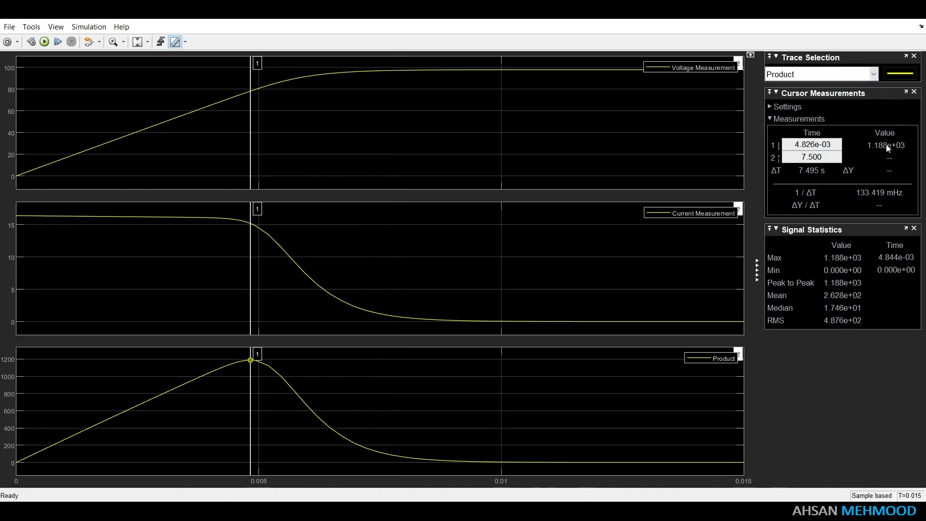
{"action": "left_click", "coordinate": [859, 76]}
{"action": "left_click", "coordinate": [854, 87]}
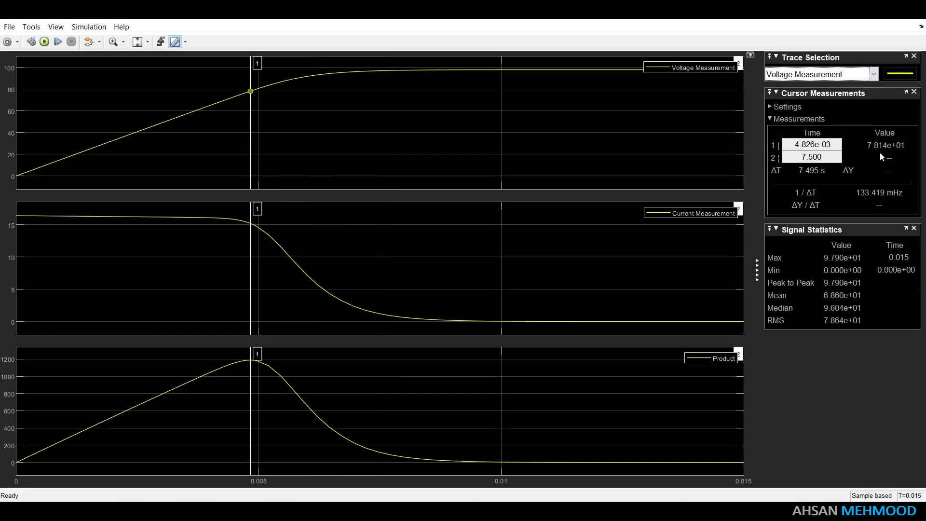
{"action": "left_click", "coordinate": [825, 76]}
{"action": "left_click", "coordinate": [823, 100]}
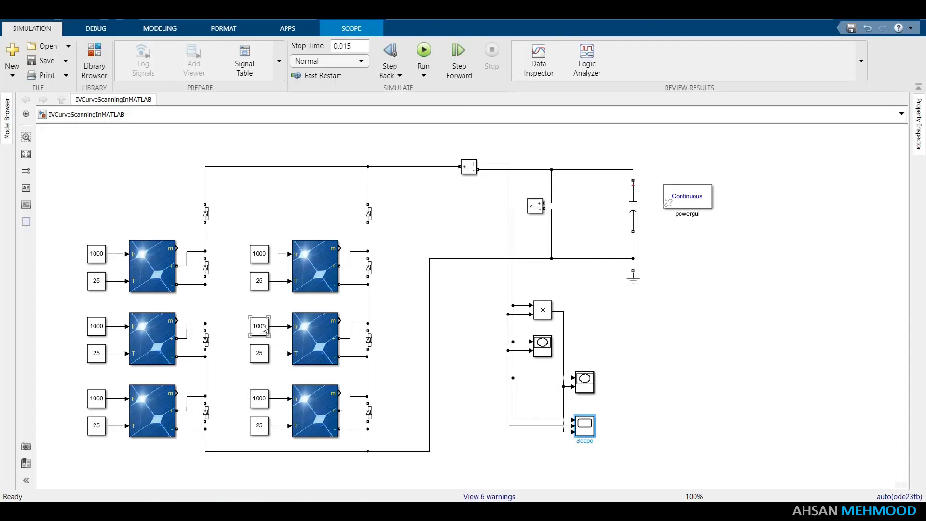
Step: Set the irradiance constant of the second string's middle PV module to 700
{"action": "double_click", "coordinate": [259, 326]}
{"action": "double_click", "coordinate": [292, 337]}
{"action": "type", "text": "700"}
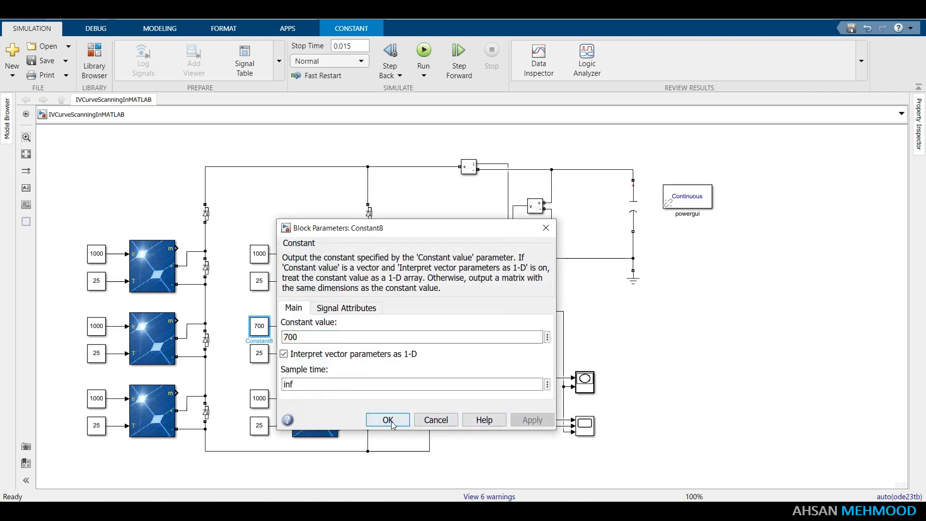
{"action": "left_click", "coordinate": [388, 420]}
Step: Set the irradiance constant of the first string's bottom PV module to 300
{"action": "double_click", "coordinate": [96, 398]}
{"action": "left_click", "coordinate": [133, 408]}
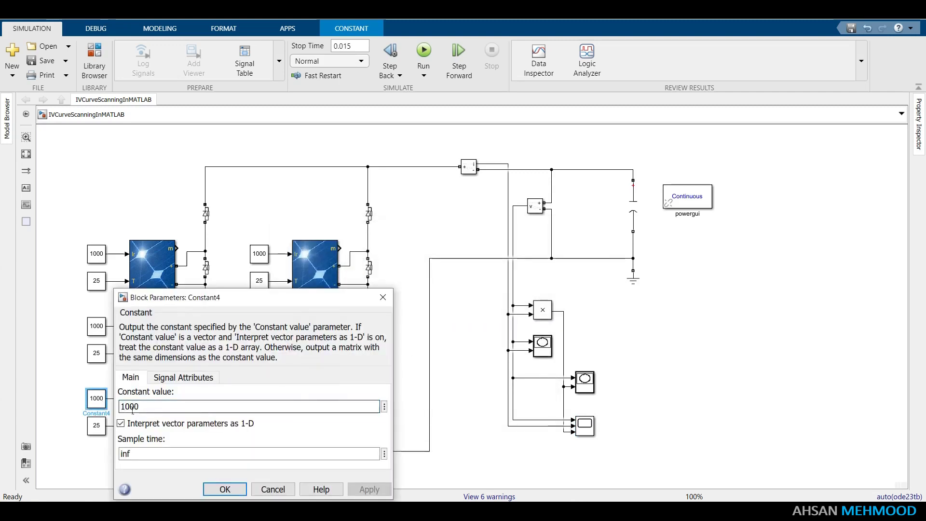
{"action": "left_click_drag", "start_coordinate": [129, 411], "coordinate": [121, 407]}
{"action": "type", "text": "3"}
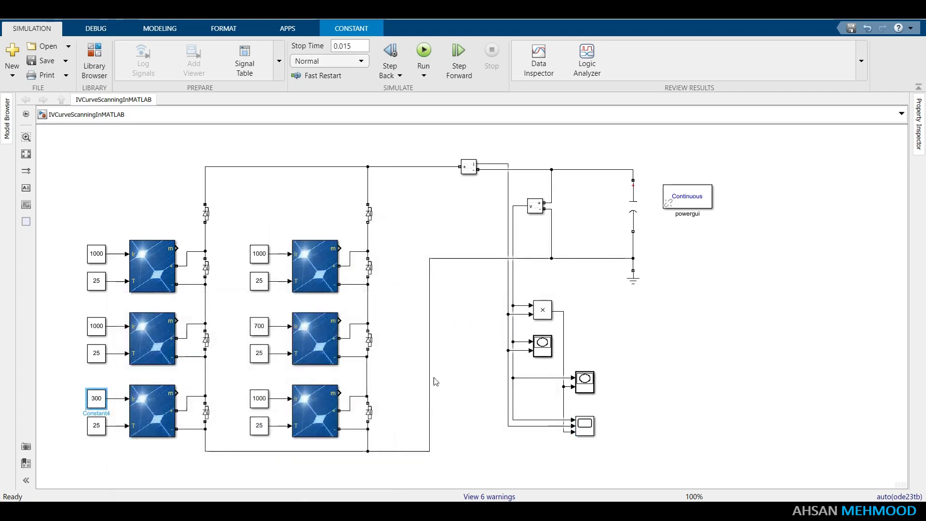
Step: Save the model, rerun the simulation and view the I-V and P-V curves under partial shading
{"action": "left_click", "coordinate": [453, 346]}
{"action": "key", "text": "ctrl+s"}
{"action": "left_click", "coordinate": [423, 54]}
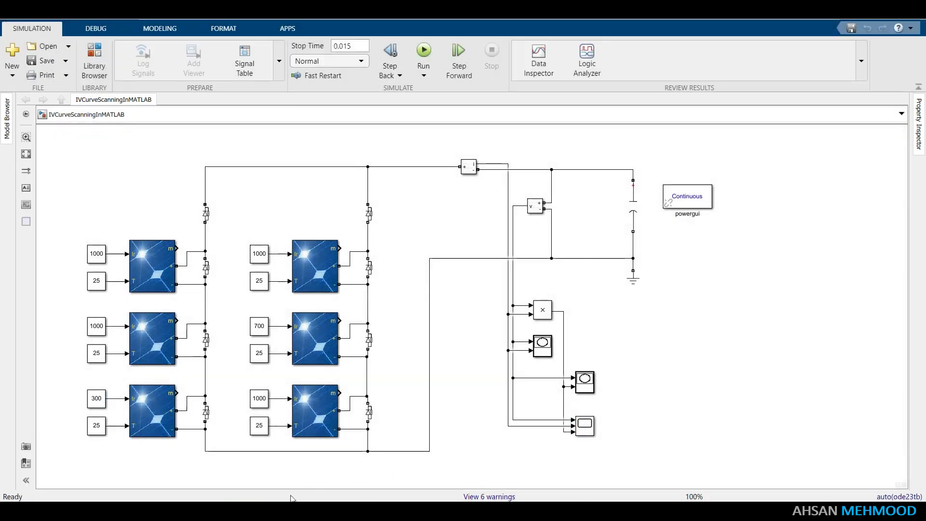
{"action": "left_click", "coordinate": [371, 435]}
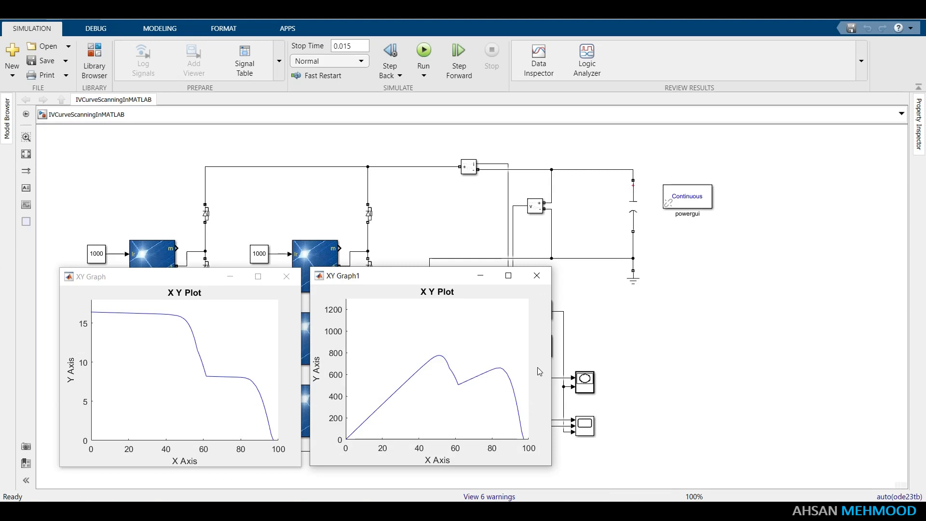
{"action": "left_click", "coordinate": [490, 425]}
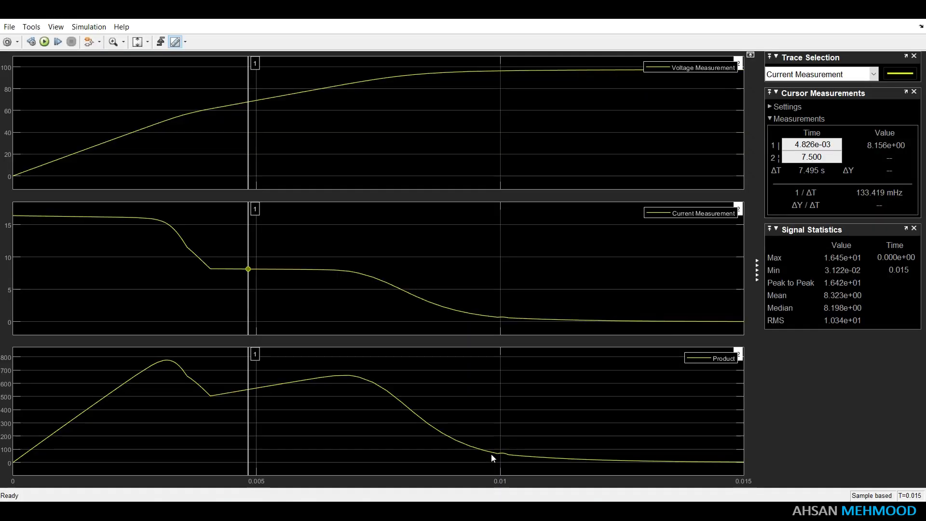
Step: Check the partial-shading signal statistics in the Scope for the Voltage Measurement, Current Measurement and Product traces
{"action": "left_click", "coordinate": [836, 75]}
{"action": "left_click", "coordinate": [829, 86]}
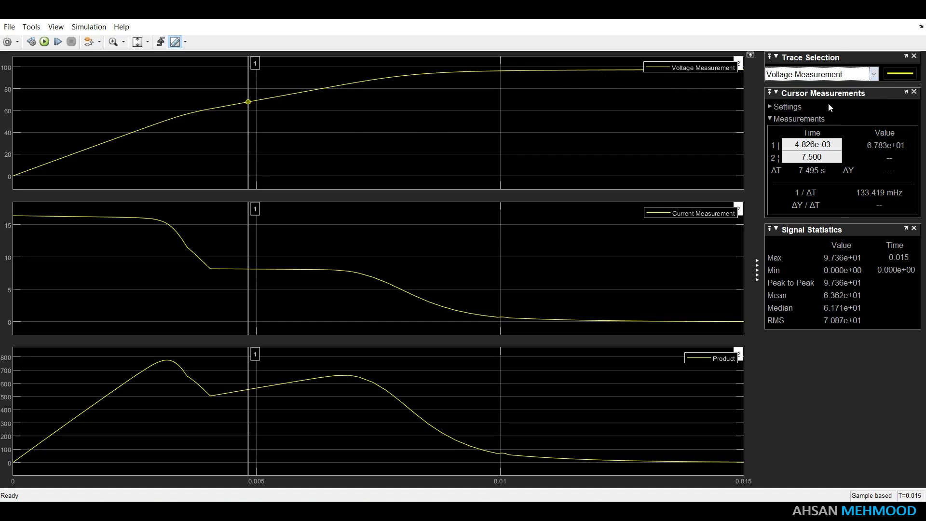
{"action": "left_click", "coordinate": [829, 74]}
{"action": "left_click", "coordinate": [822, 98]}
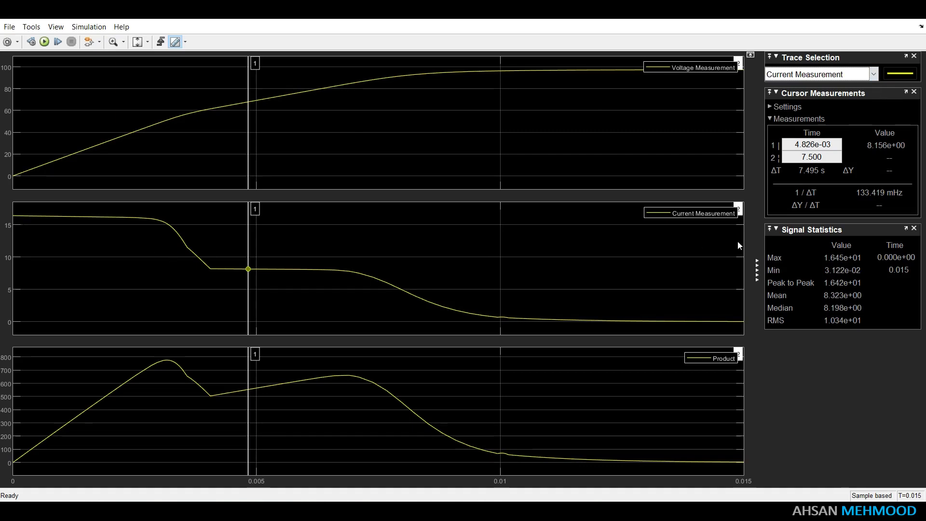
{"action": "left_click", "coordinate": [822, 75]}
{"action": "left_click", "coordinate": [826, 110]}
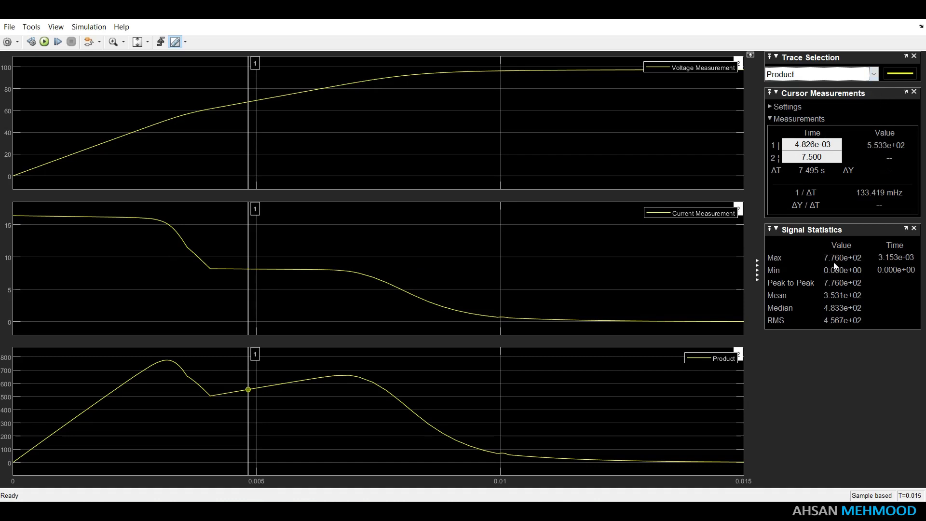
Step: Place cursor 1 at the peak of the Product trace, read the voltage and current there, and return to the model
{"action": "left_click_drag", "start_coordinate": [249, 282], "coordinate": [173, 285]}
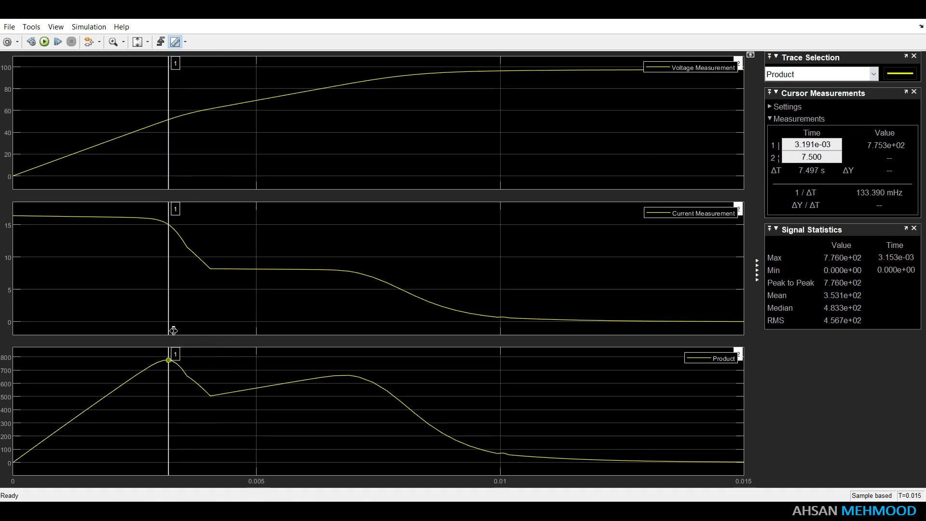
{"action": "left_click_drag", "start_coordinate": [173, 331], "coordinate": [170, 330]}
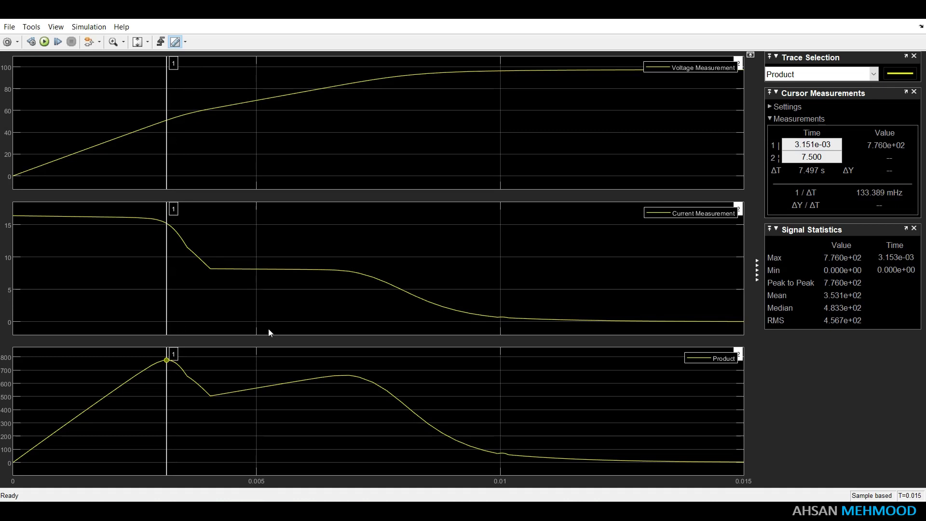
{"action": "left_click", "coordinate": [814, 74]}
{"action": "left_click", "coordinate": [803, 87]}
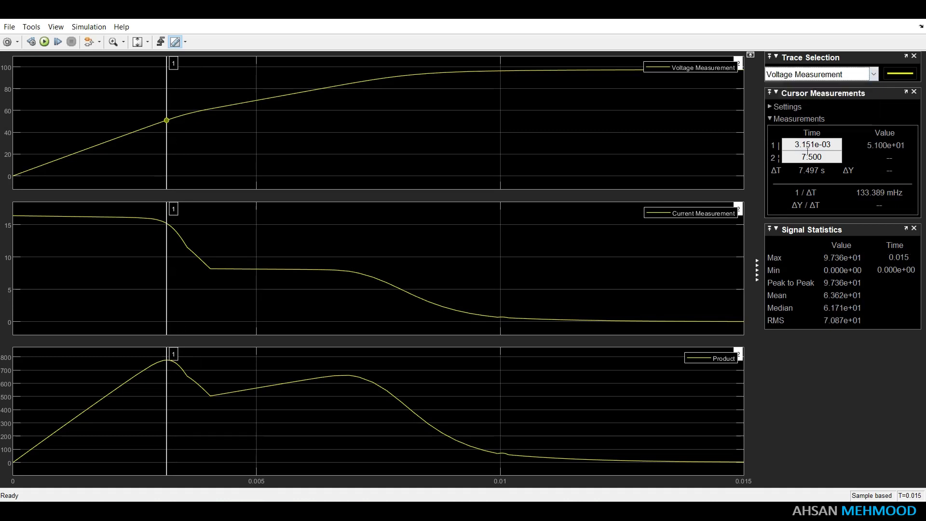
{"action": "left_click", "coordinate": [844, 74]}
{"action": "left_click", "coordinate": [841, 99]}
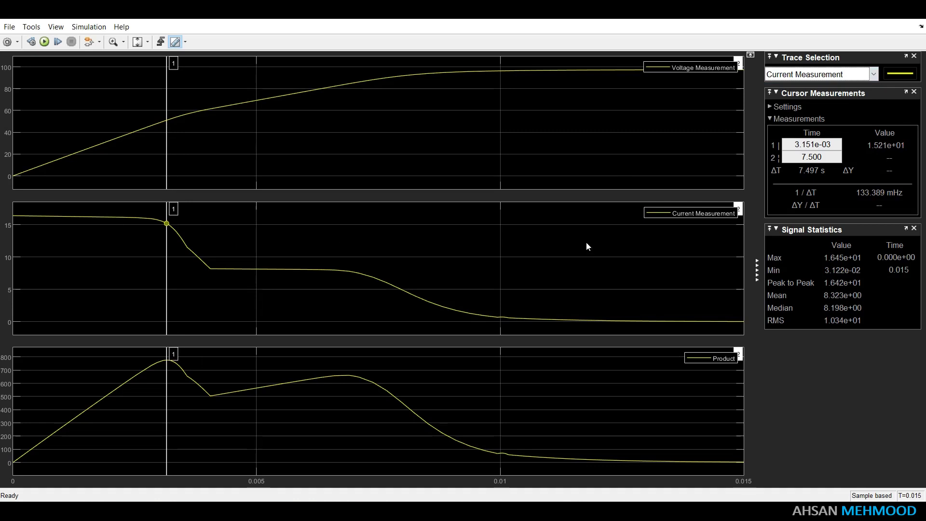
{"action": "left_click", "coordinate": [308, 506]}
{"action": "left_click", "coordinate": [198, 466]}
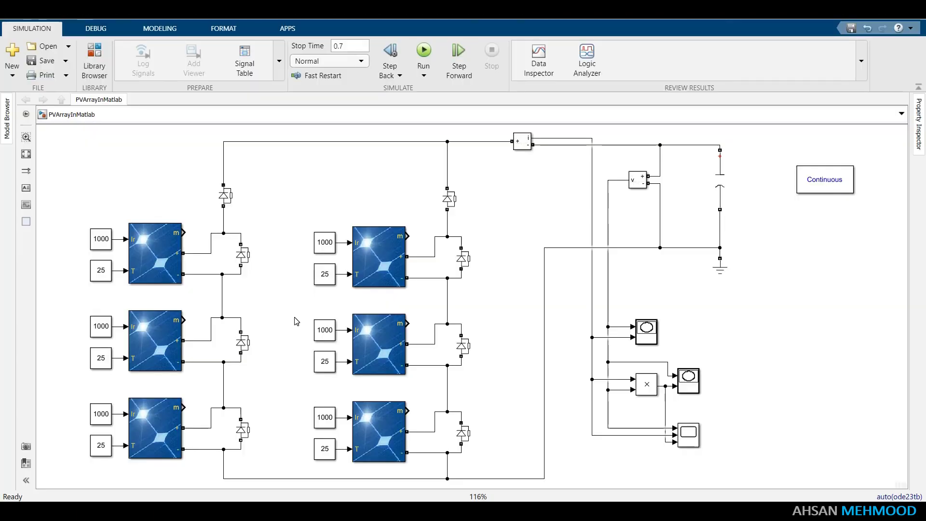
Step: Copy the ground block beside the first string's middle PV module and wire it to the node between the top and middle modules
{"action": "left_click", "coordinate": [728, 273]}
{"action": "left_click", "coordinate": [727, 273]}
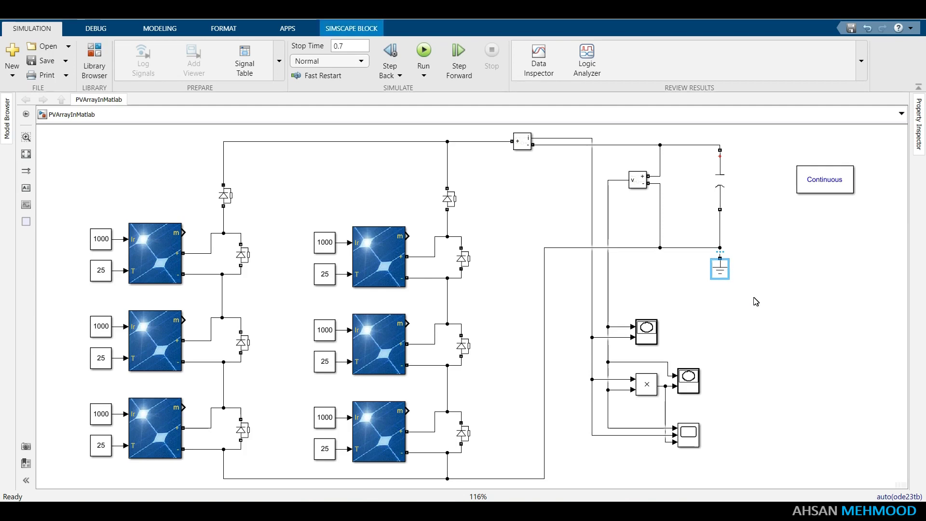
{"action": "left_click", "coordinate": [749, 302]}
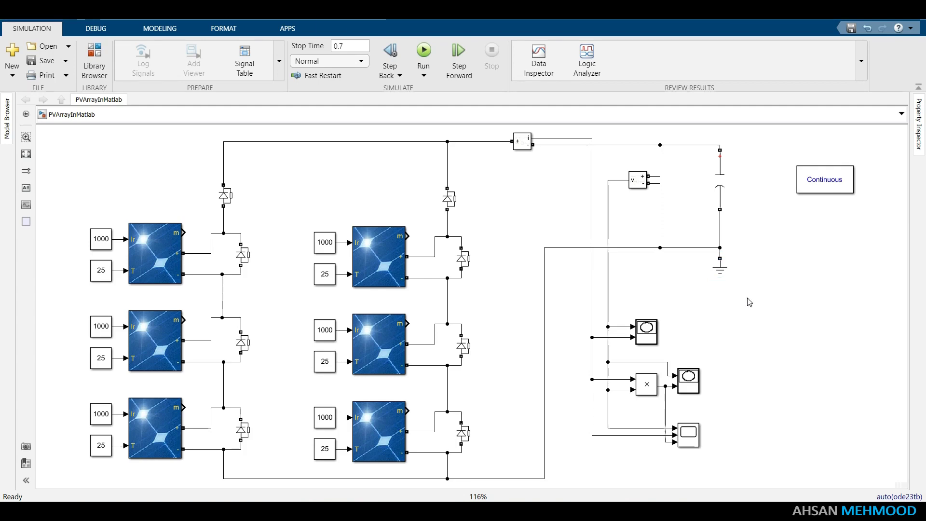
{"action": "mouse_move", "coordinate": [741, 285]}
{"action": "left_mouse_down"}
{"action": "mouse_move", "coordinate": [709, 257]}
{"action": "mouse_move", "coordinate": [724, 275]}
{"action": "mouse_move", "coordinate": [500, 325]}
{"action": "mouse_move", "coordinate": [277, 334]}
{"action": "mouse_move", "coordinate": [281, 347]}
{"action": "mouse_move", "coordinate": [277, 331]}
{"action": "mouse_move", "coordinate": [241, 317]}
{"action": "left_mouse_up"}
{"action": "left_click", "coordinate": [277, 321]}
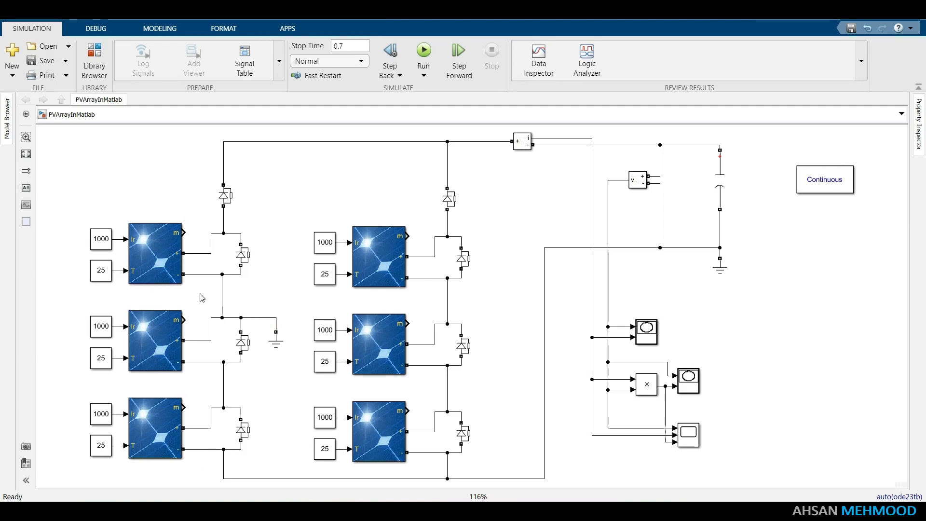
Step: Run the simulation with the ground fault and place the XY Graph1 plot beside the XY Graph plot
{"action": "left_click", "coordinate": [179, 247]}
{"action": "left_click", "coordinate": [216, 251]}
{"action": "left_click", "coordinate": [422, 57]}
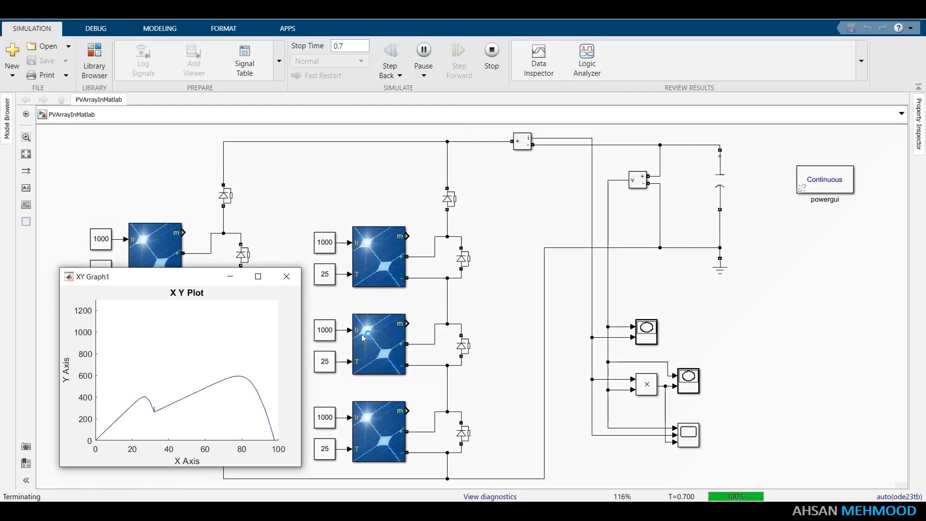
{"action": "left_click_drag", "start_coordinate": [152, 285], "coordinate": [404, 283]}
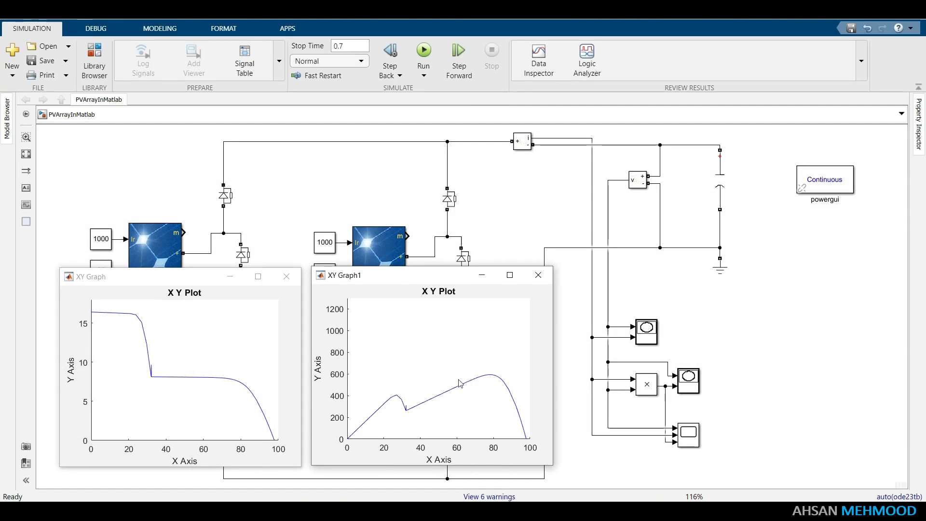
Step: In the Scope, place cursor 2 at the Product peak and examine the Product and Voltage Measurement traces for the ground fault
{"action": "left_click", "coordinate": [693, 436]}
{"action": "double_click", "coordinate": [692, 436]}
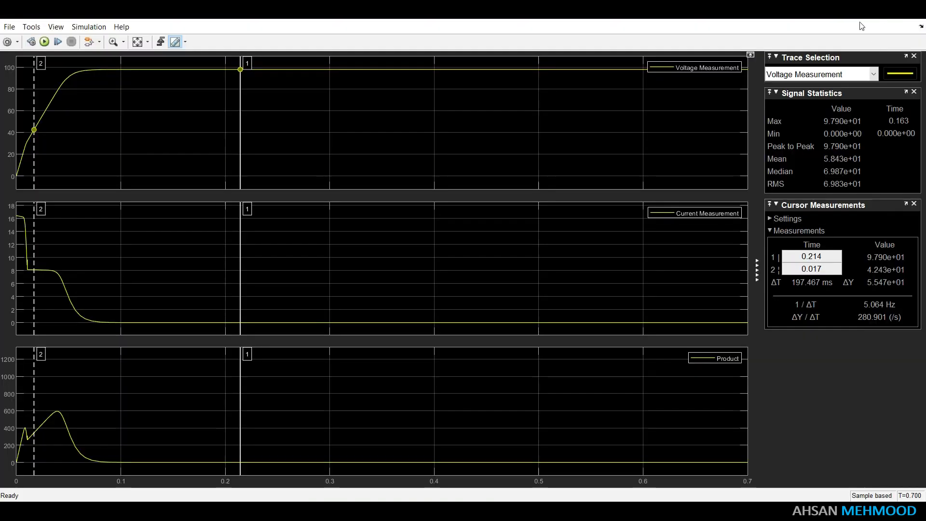
{"action": "left_click_drag", "start_coordinate": [38, 320], "coordinate": [61, 320]}
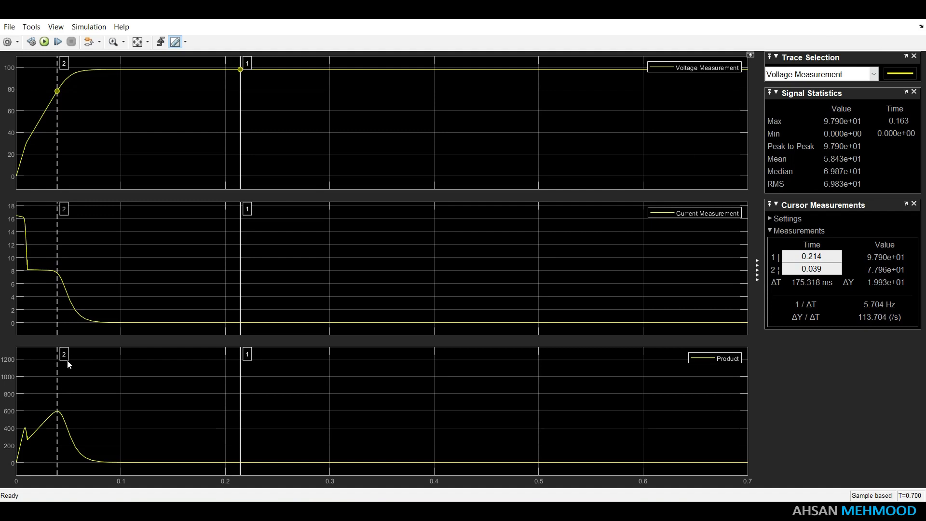
{"action": "left_click", "coordinate": [839, 78]}
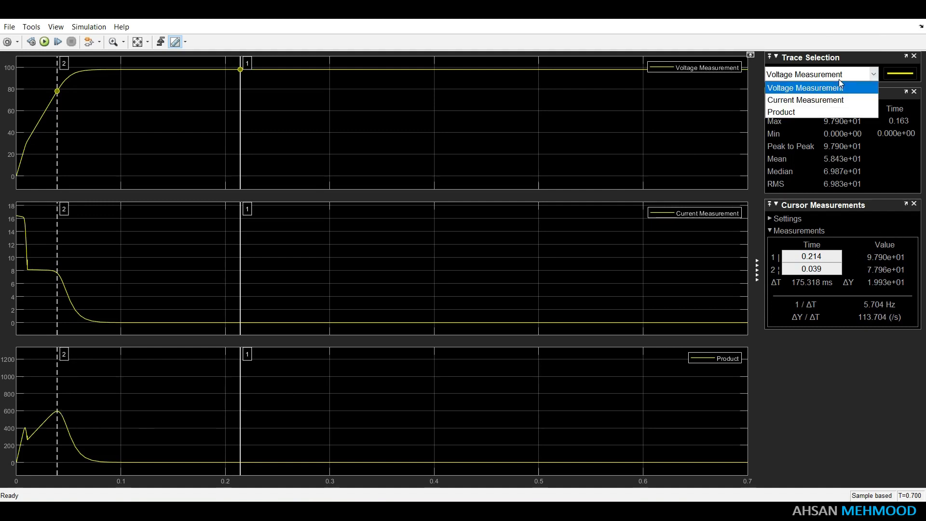
{"action": "left_click", "coordinate": [829, 112]}
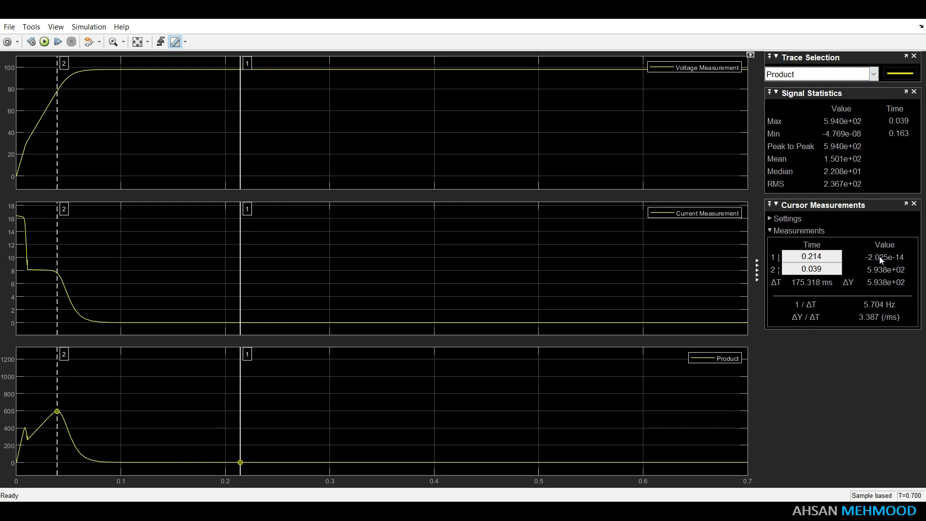
{"action": "left_click", "coordinate": [836, 79]}
{"action": "left_click", "coordinate": [834, 87]}
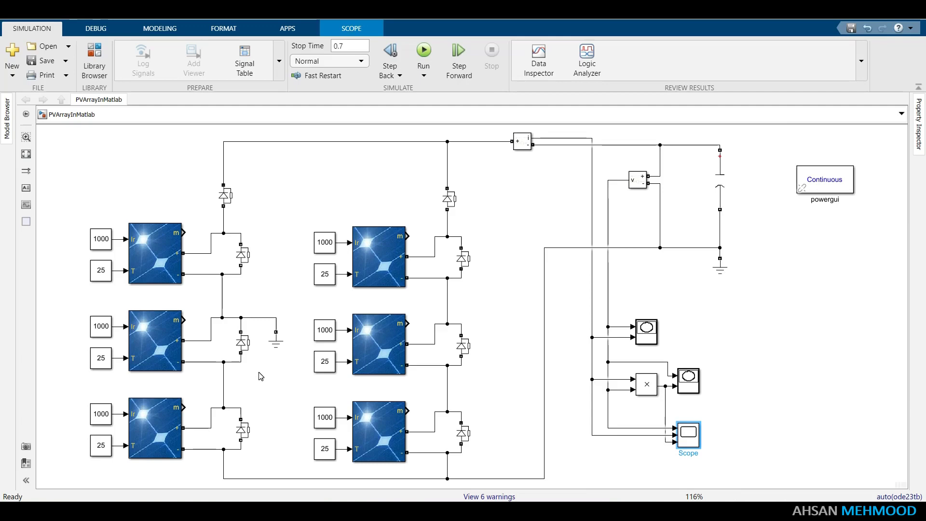
Step: Delete the fault ground block and connect its wire to the second string's node between the middle and bottom PV modules
{"action": "left_click", "coordinate": [273, 339]}
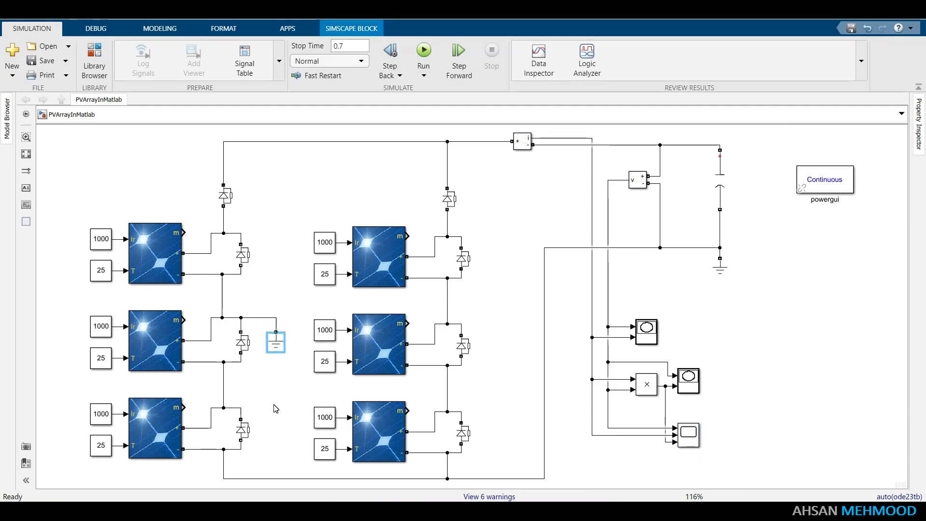
{"action": "key", "text": "Delete"}
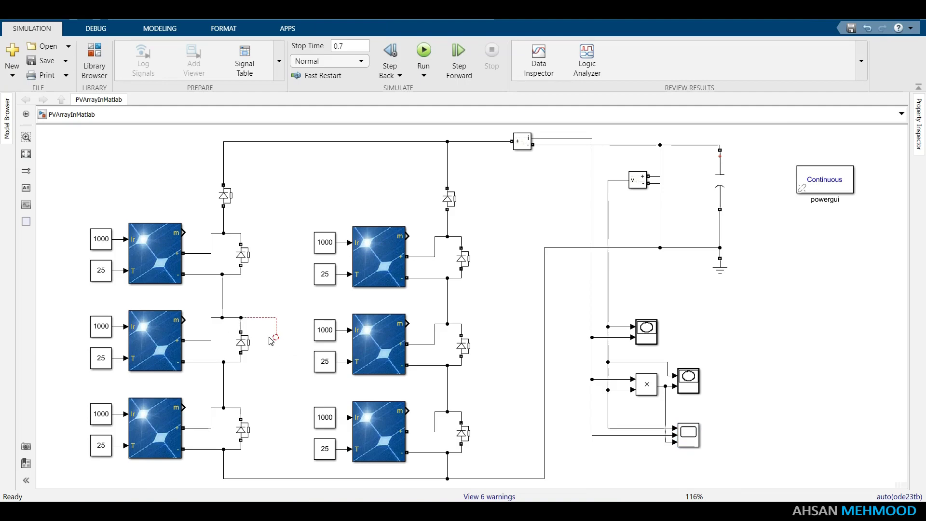
{"action": "left_click_drag", "start_coordinate": [276, 337], "coordinate": [451, 400]}
{"action": "left_click", "coordinate": [279, 406]}
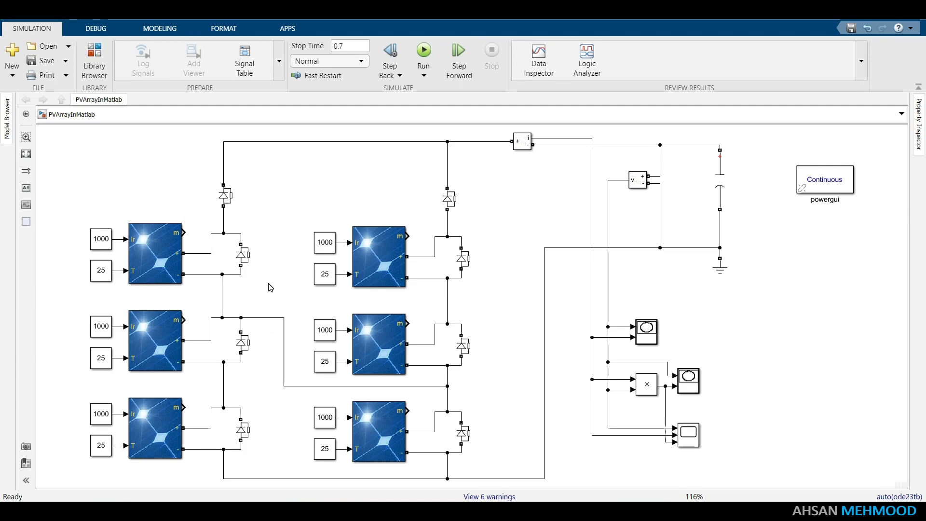
Step: Save the model, rerun the simulation with the line-to-line fault and view the I-V and P-V curves
{"action": "left_click", "coordinate": [42, 61]}
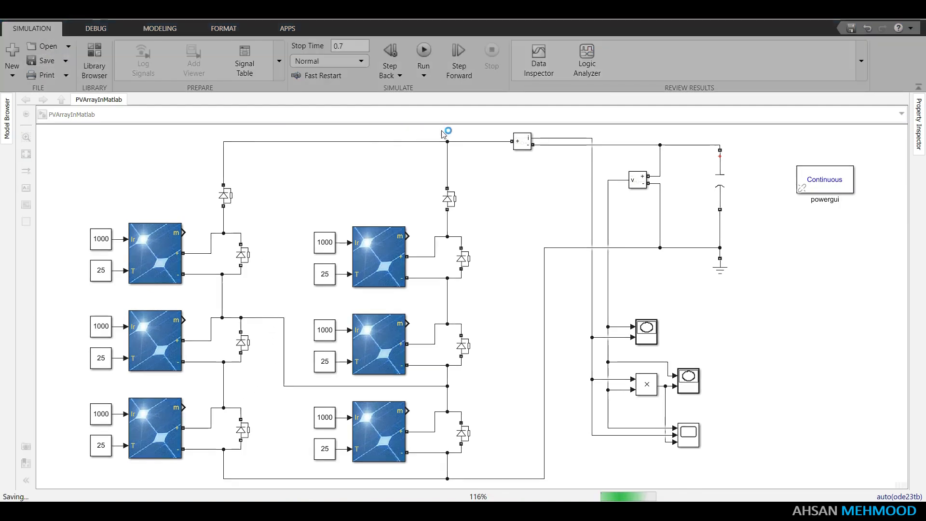
{"action": "left_click", "coordinate": [424, 52]}
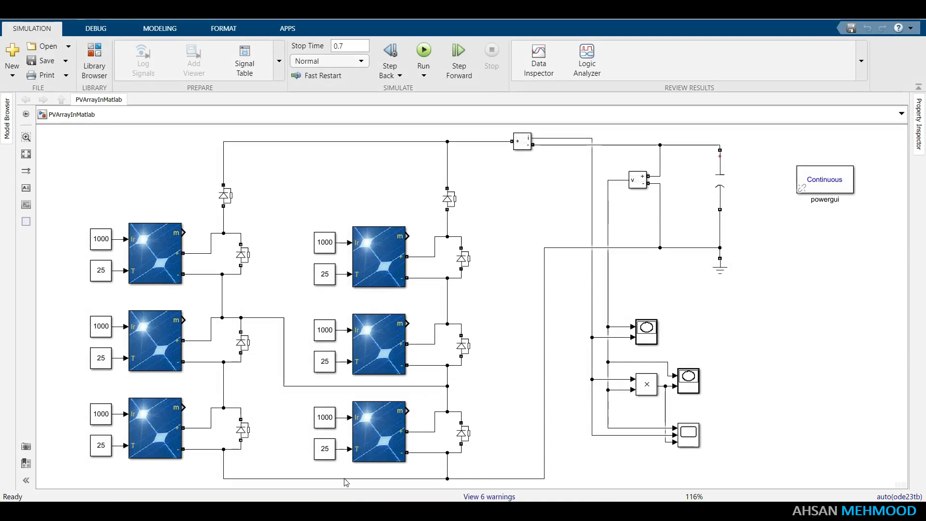
{"action": "left_click", "coordinate": [289, 482]}
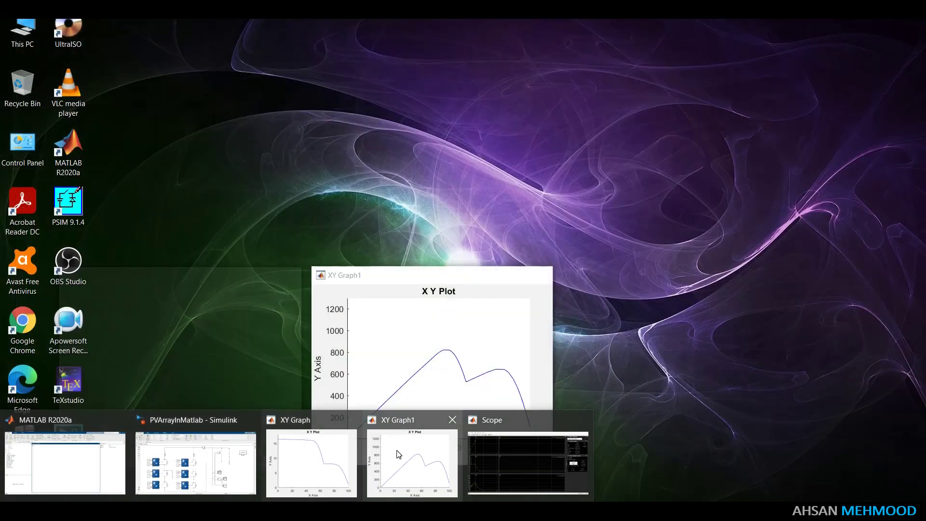
{"action": "left_click", "coordinate": [395, 450]}
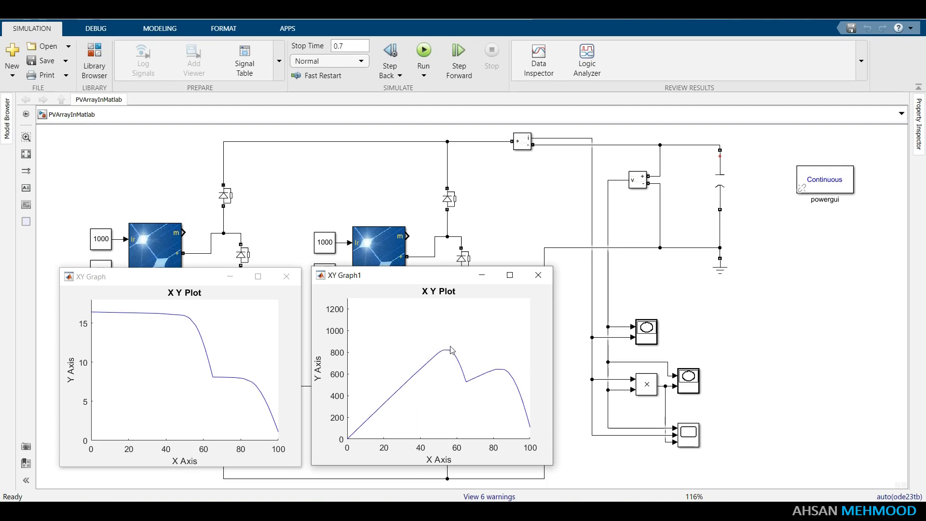
Step: In the Scope, place cursor 2 at the Product peak and examine the Product and Voltage Measurement traces for the line-to-line fault
{"action": "left_click", "coordinate": [693, 434]}
{"action": "double_click", "coordinate": [693, 434]}
{"action": "left_click_drag", "start_coordinate": [54, 261], "coordinate": [33, 264]}
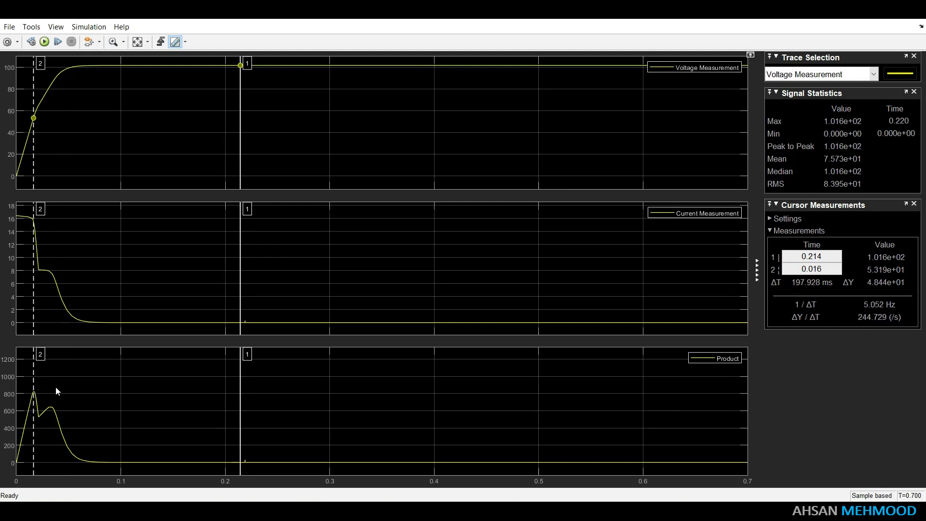
{"action": "left_click", "coordinate": [873, 74]}
{"action": "left_click", "coordinate": [800, 107]}
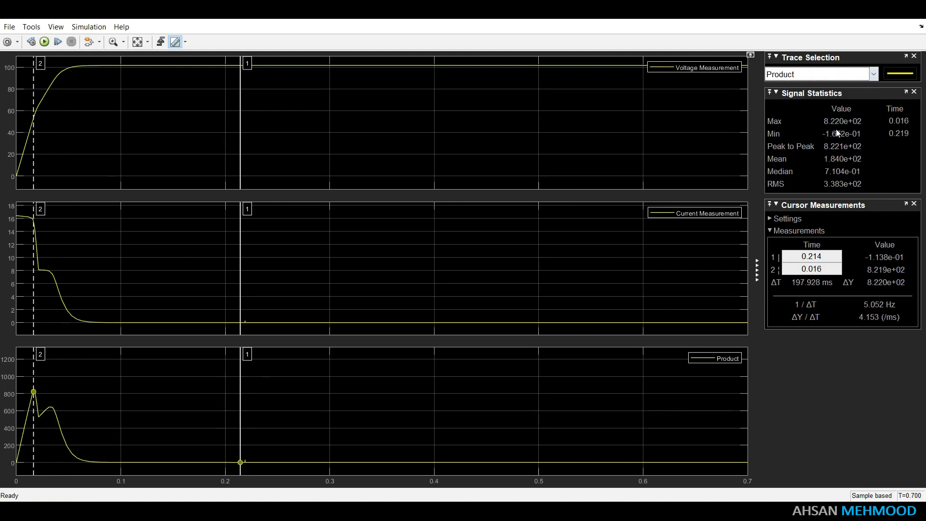
{"action": "left_click", "coordinate": [873, 74]}
{"action": "left_click", "coordinate": [811, 83]}
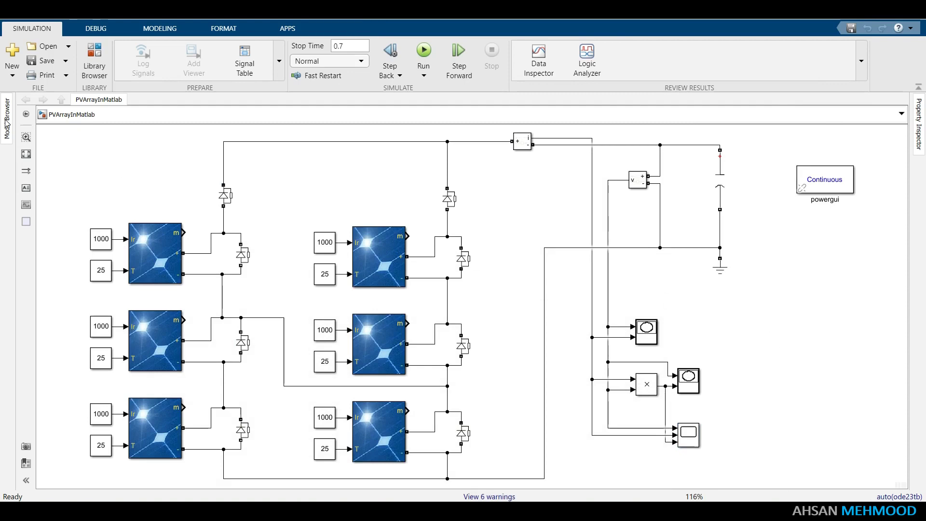
Step: Save the PVArrayInMatlab model with the line-to-line fault connection
{"action": "left_click", "coordinate": [55, 60]}
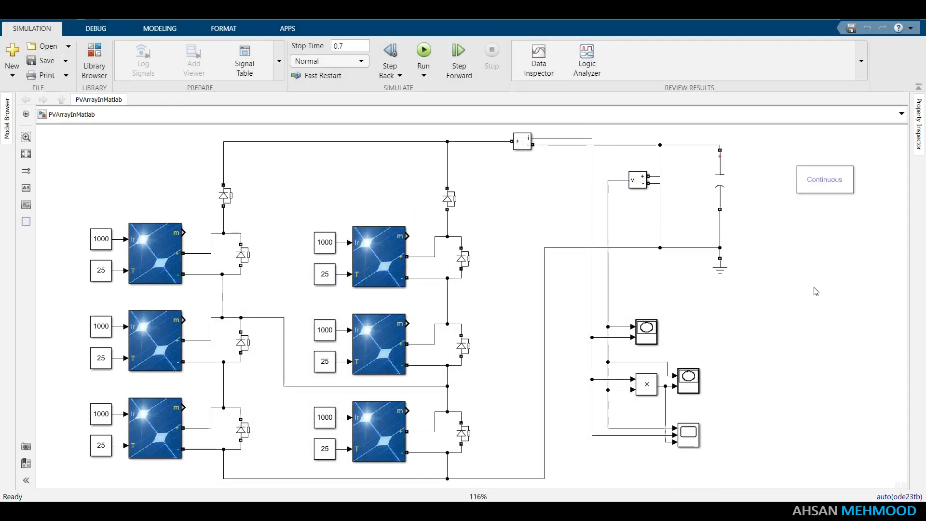